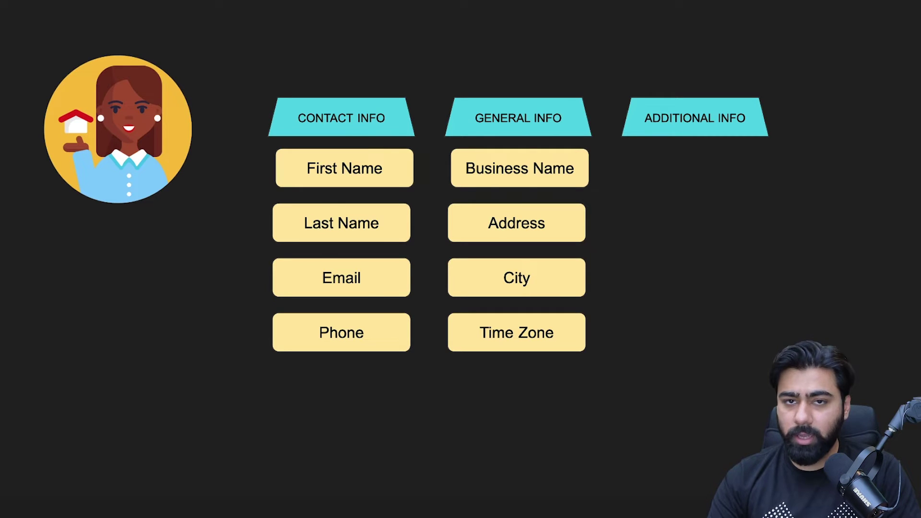
Step: Advance the presentation to the slide adding Buyer and Seller columns beside Contact and General Info
key(Right)
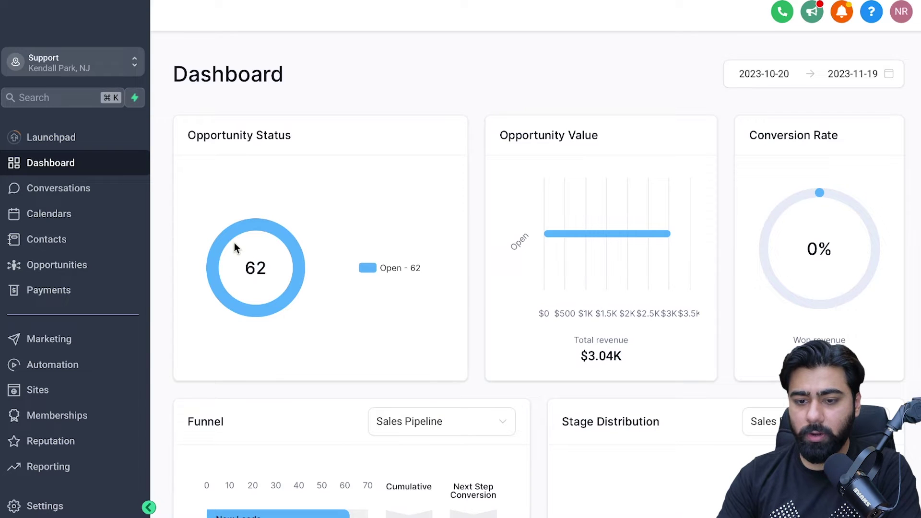
Step: Go to Settings > Custom Fields and view the Contact, General Info and Additional Info folders
click(47, 507)
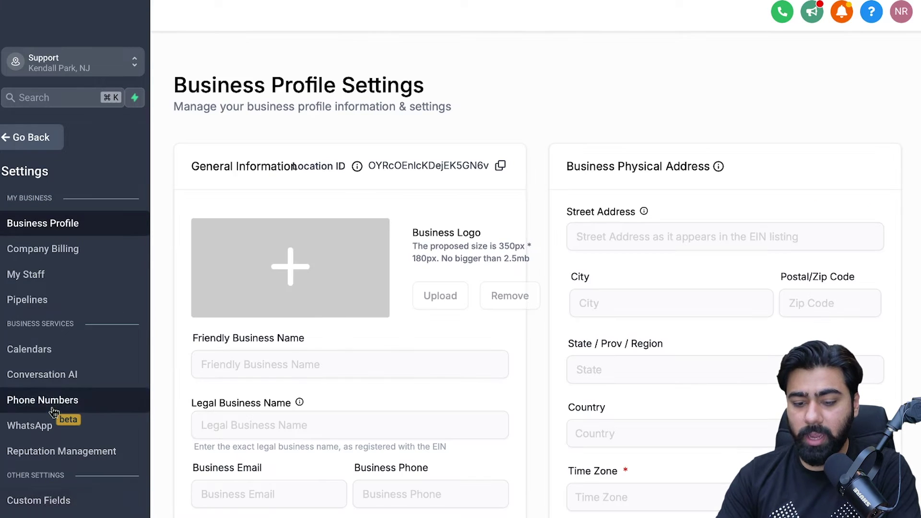
scroll(46, 508, down, 3)
click(44, 392)
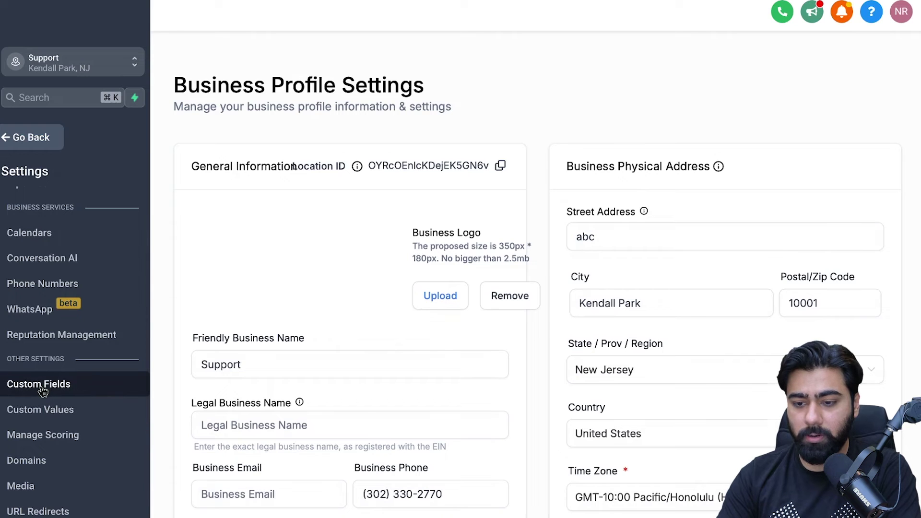
scroll(338, 191, down, 4)
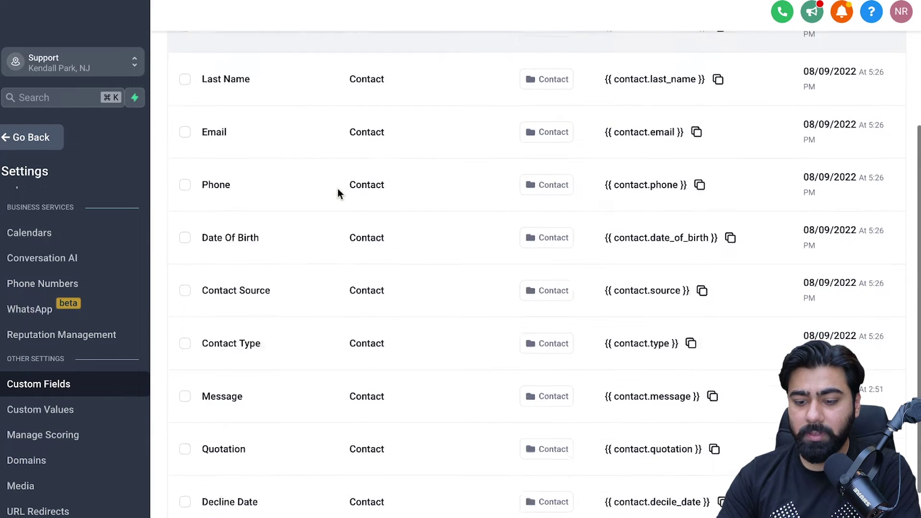
scroll(338, 191, up, 3)
scroll(337, 192, up, 1)
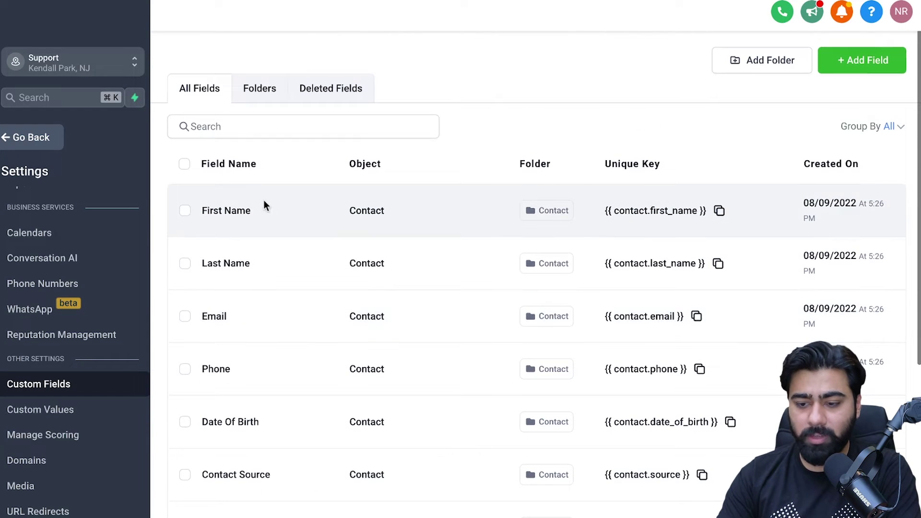
click(260, 92)
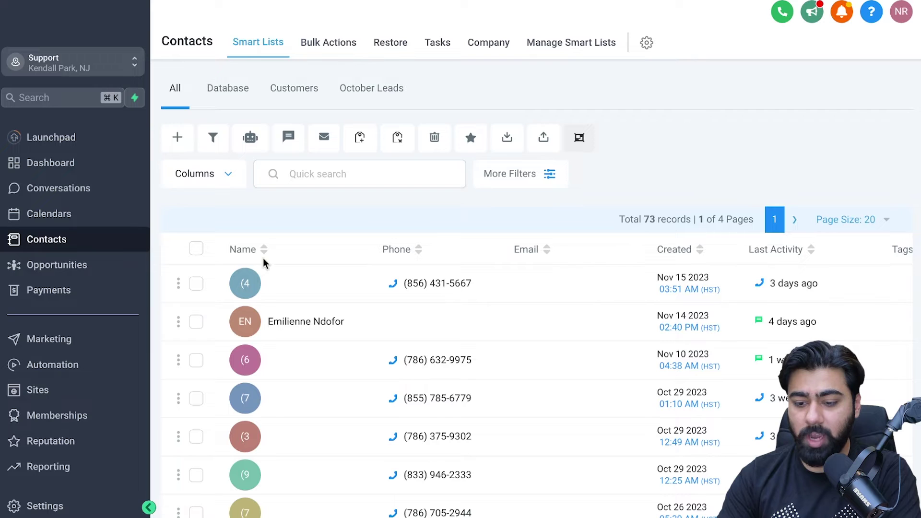
Step: Open a contact record and collapse or expand its Contact and General Info sections to inspect grouping
click(248, 323)
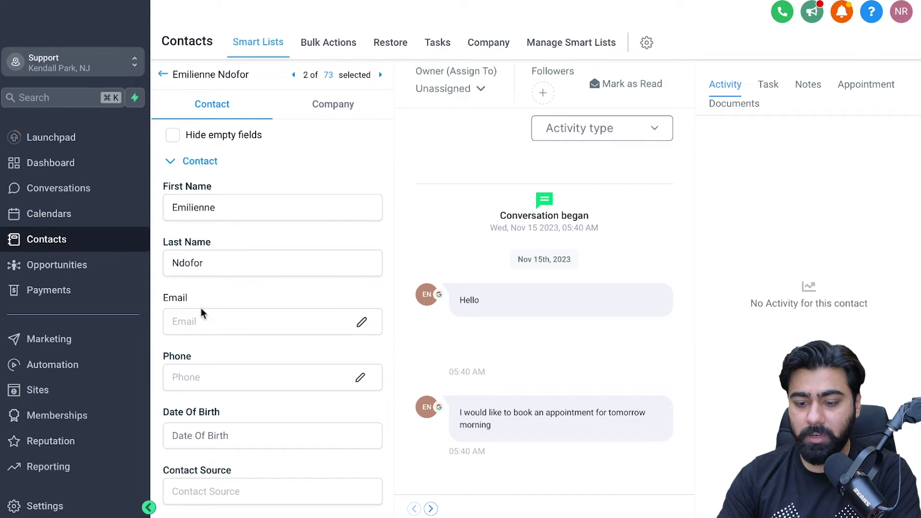
click(173, 163)
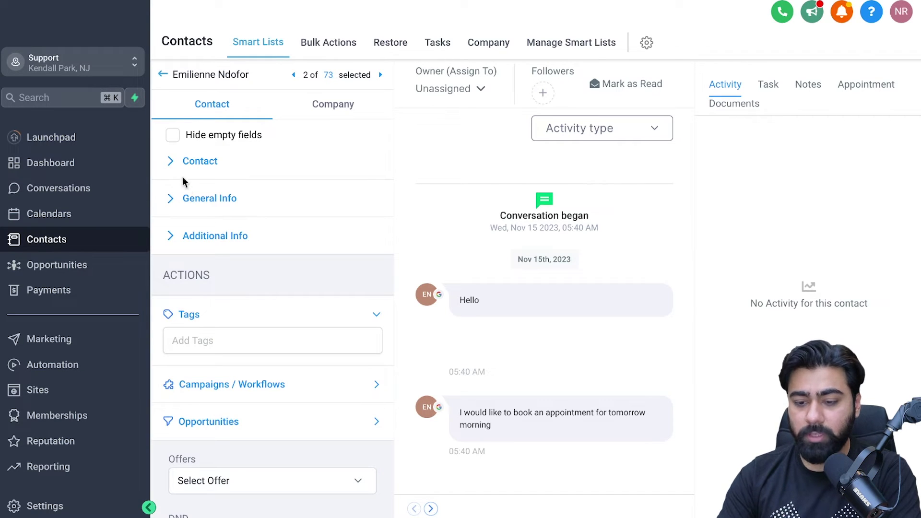
click(172, 202)
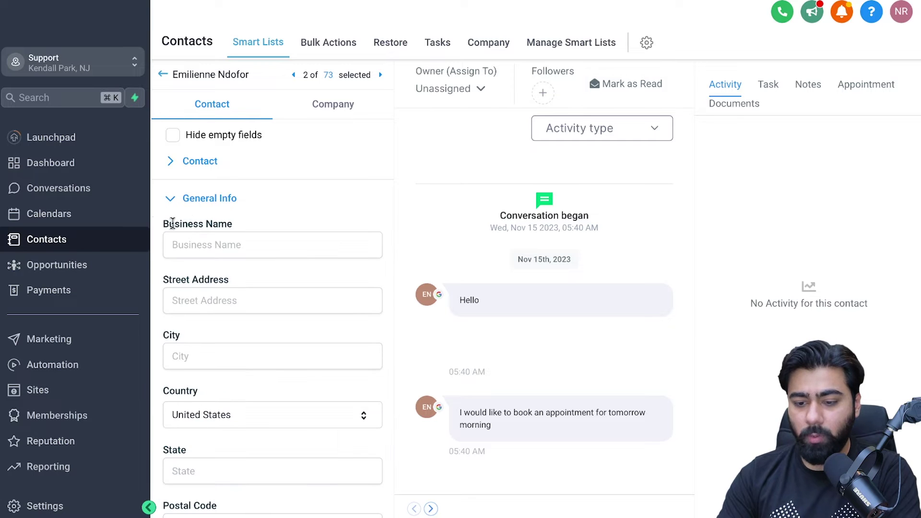
scroll(222, 301, down, 2)
scroll(219, 284, up, 1)
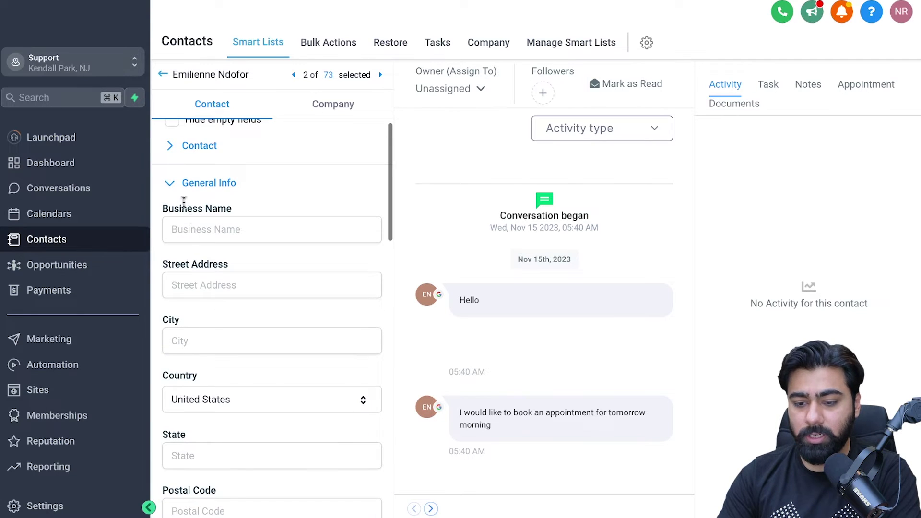
click(184, 197)
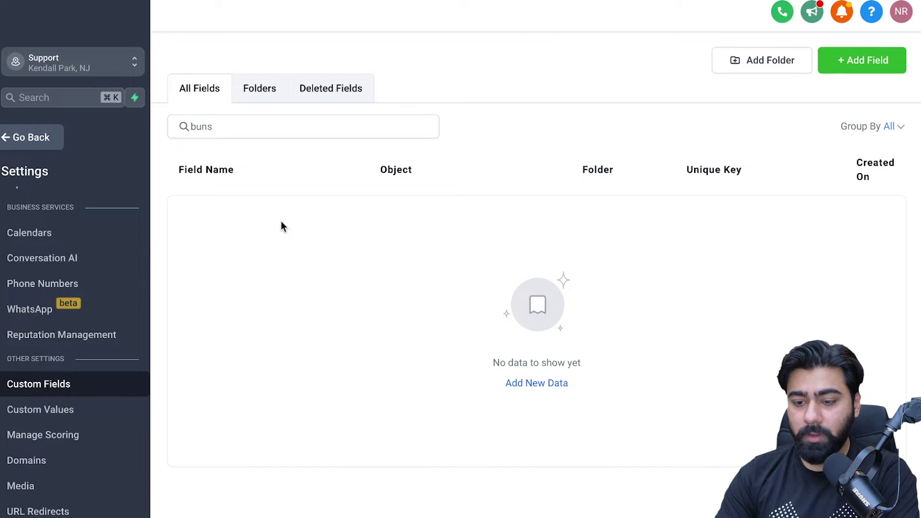
Step: Create a new custom field folder named Buyer with Contact as its object
click(262, 98)
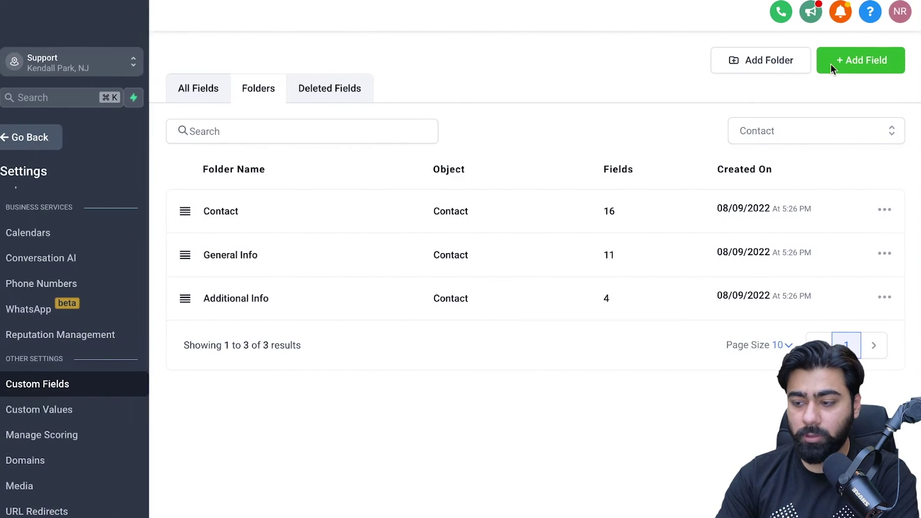
click(740, 65)
click(428, 228)
text(Buyer)
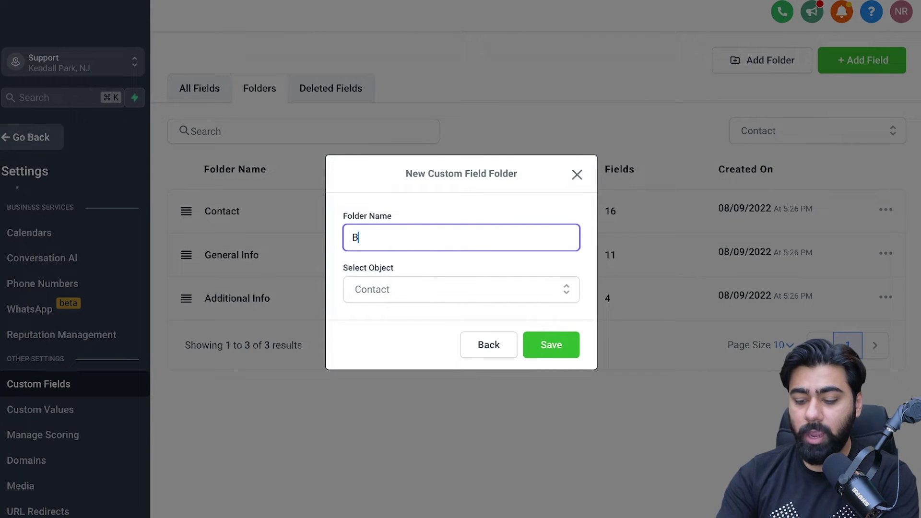
click(417, 295)
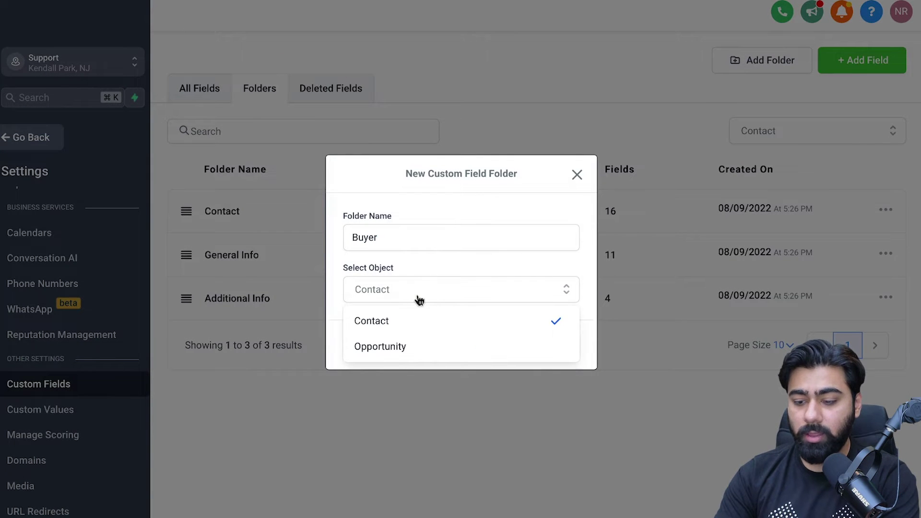
click(381, 327)
click(538, 346)
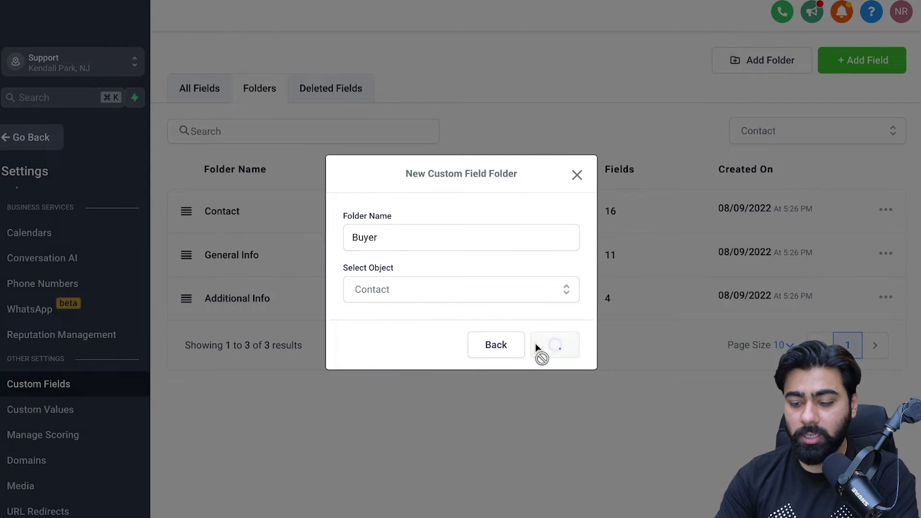
Step: Create a second contact folder named Seller and dismiss the New Custom Field dialog
click(764, 61)
click(417, 236)
text(Seller)
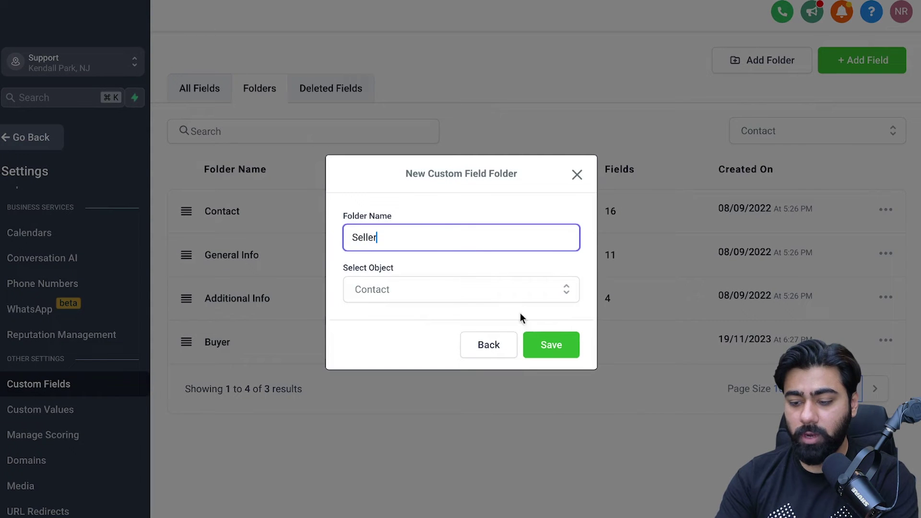
click(547, 343)
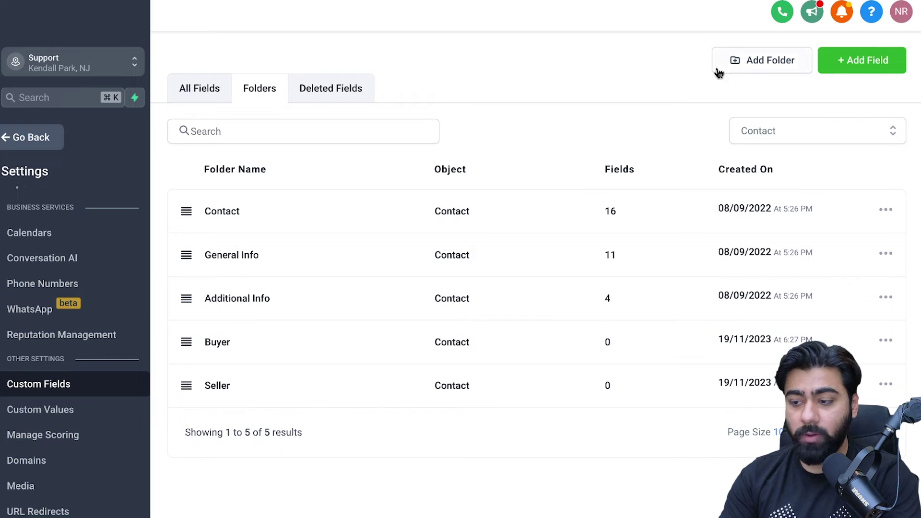
click(855, 68)
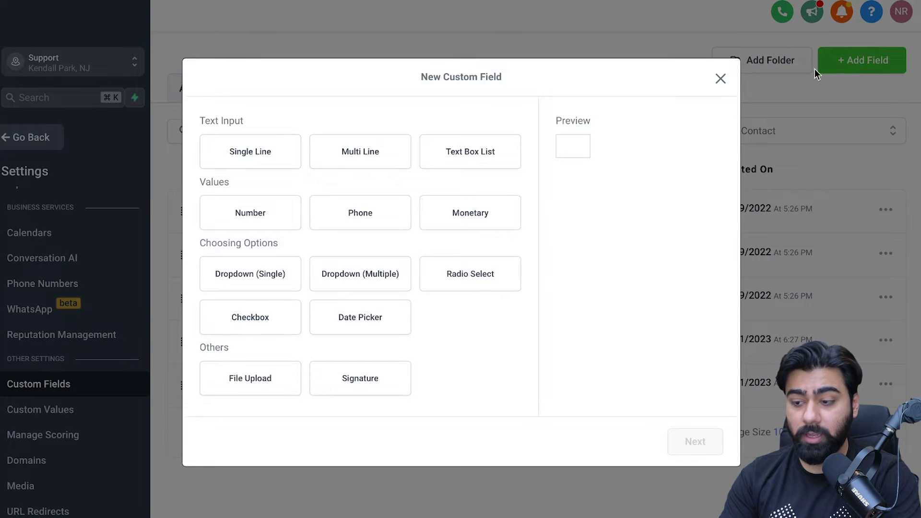
click(720, 79)
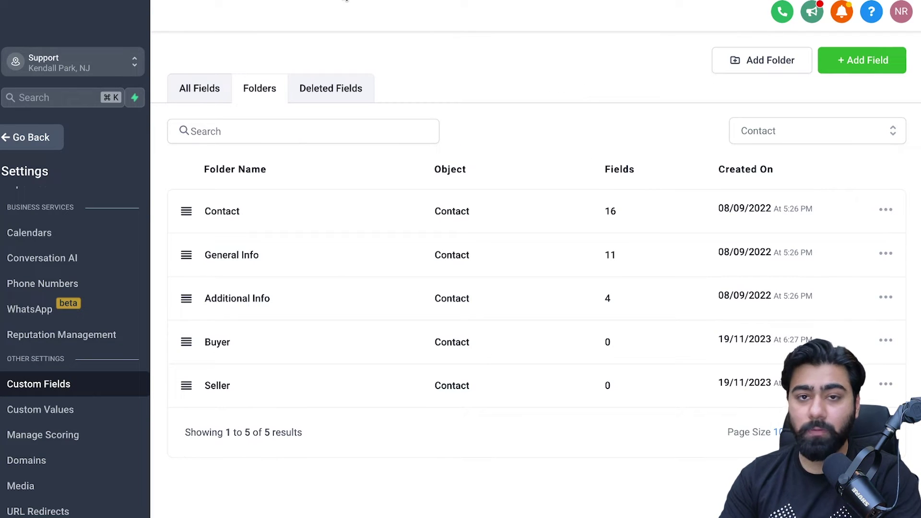
Step: Open Form 7 in the form builder and start a new custom field from its Custom Fields list
click(345, 1)
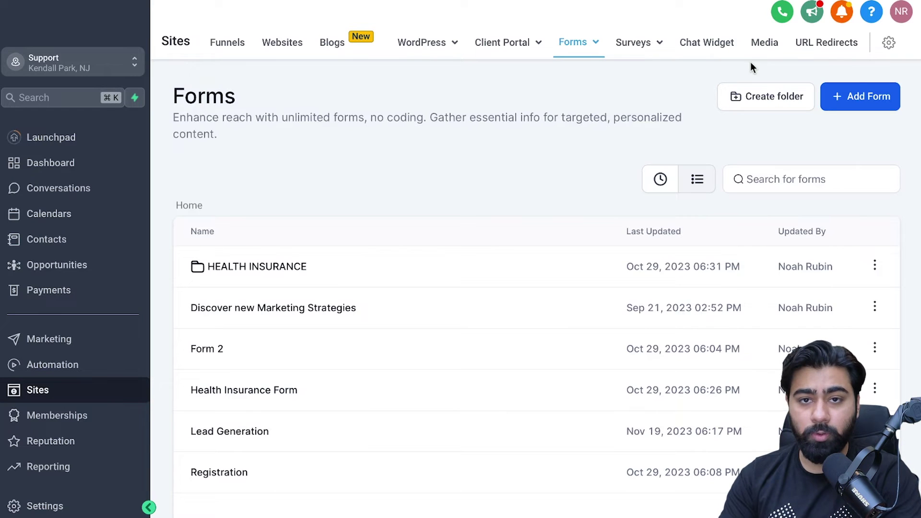
mouse_move(631, 55)
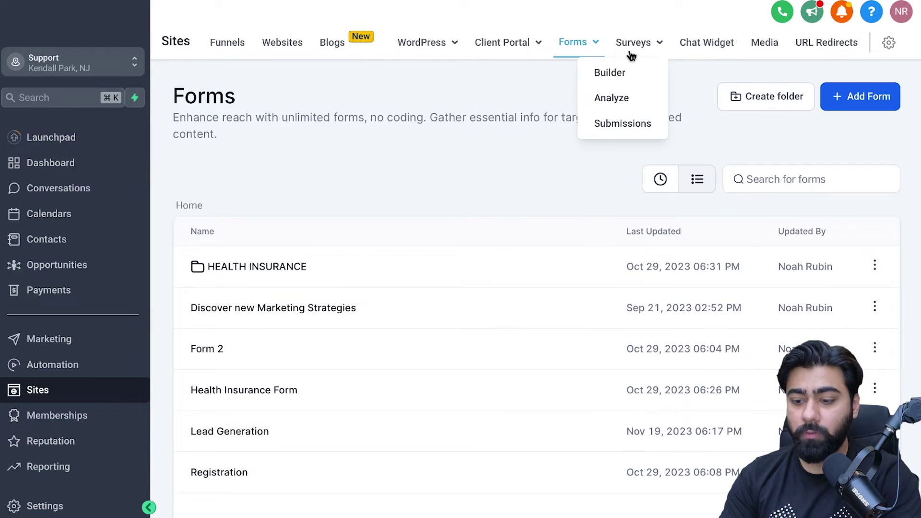
click(239, 309)
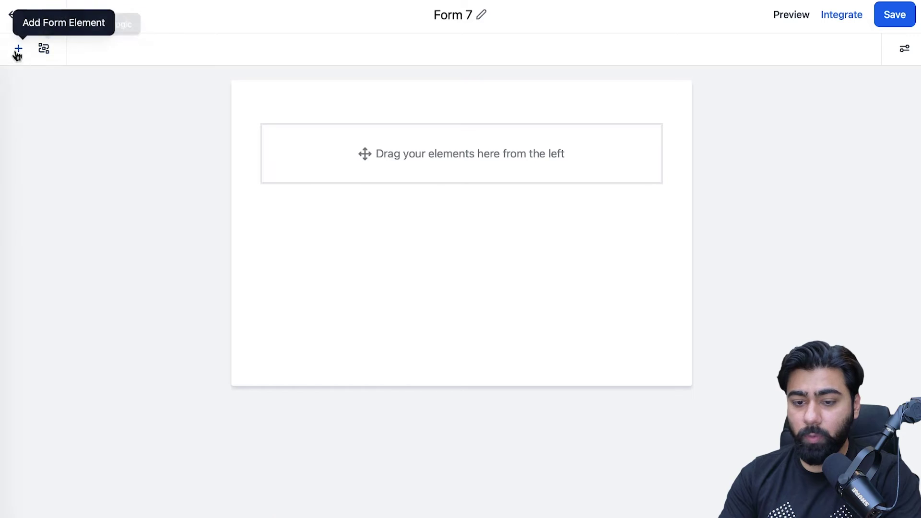
click(18, 48)
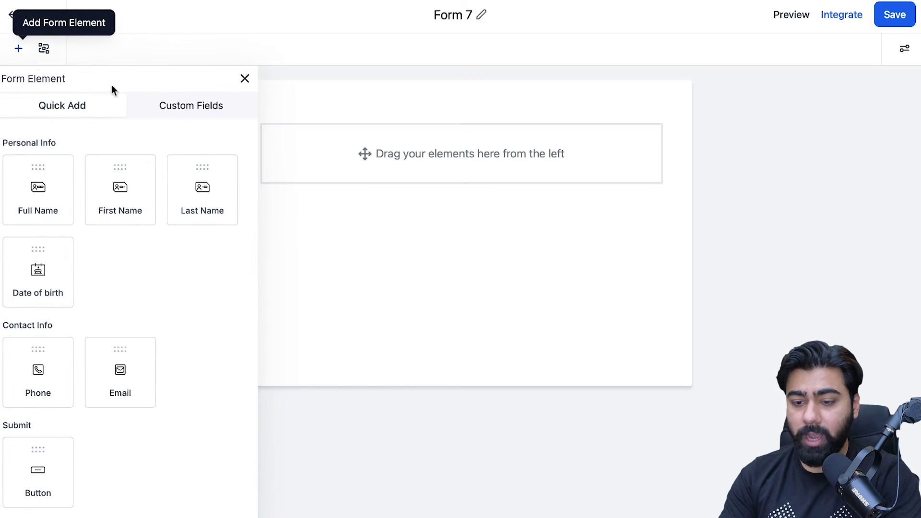
click(182, 108)
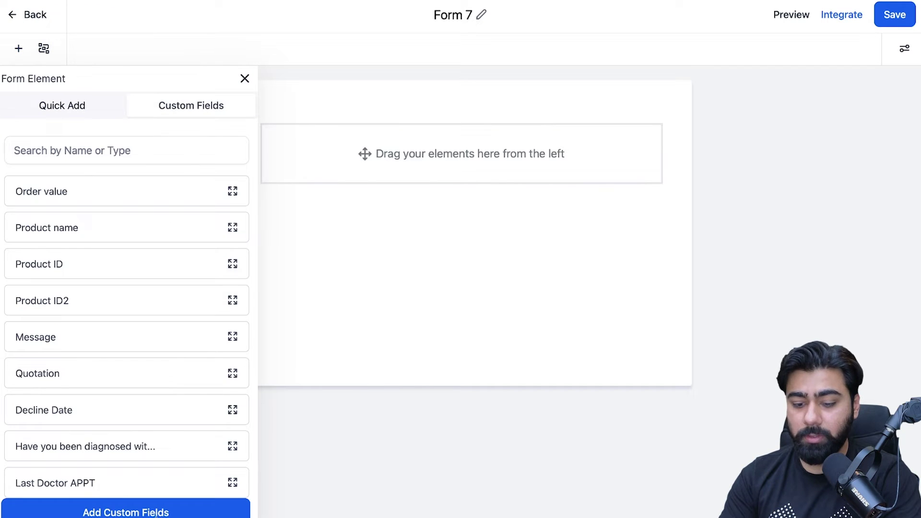
click(93, 514)
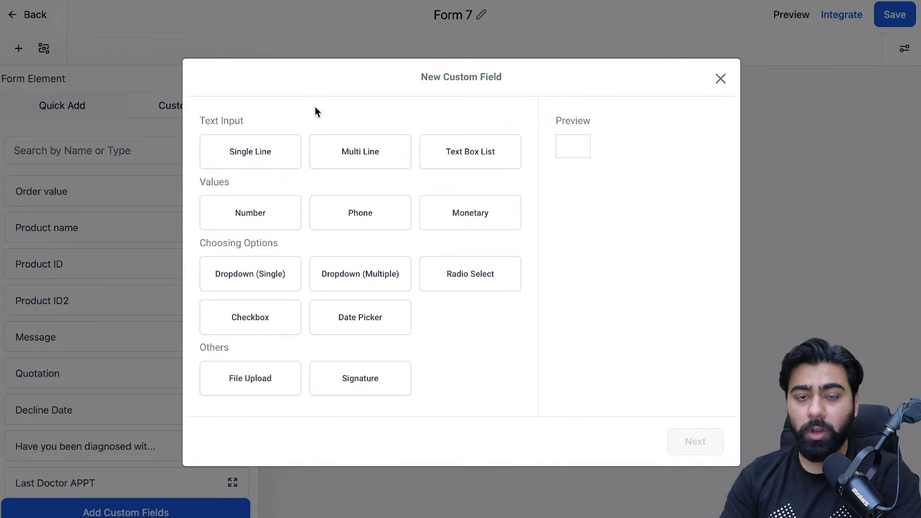
Step: Choose the Dropdown (Single) type for the new custom field and continue to its settings
click(267, 154)
click(696, 443)
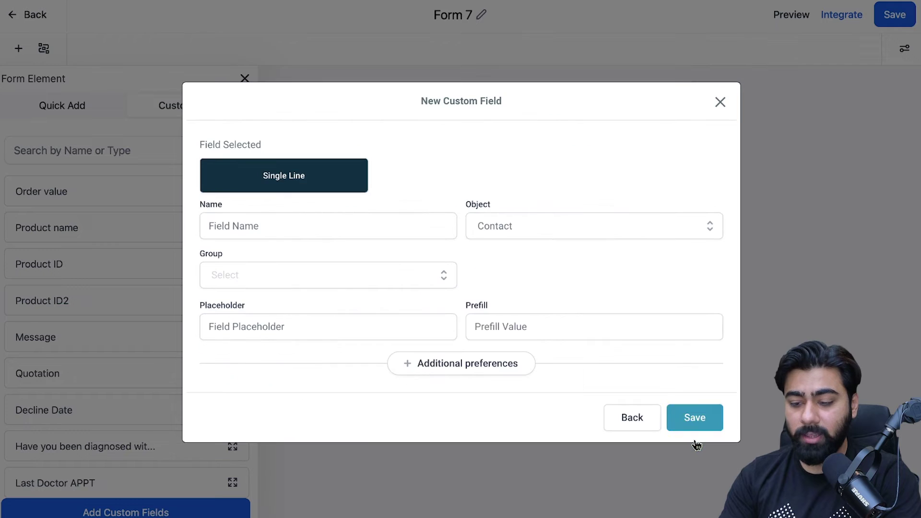
click(257, 279)
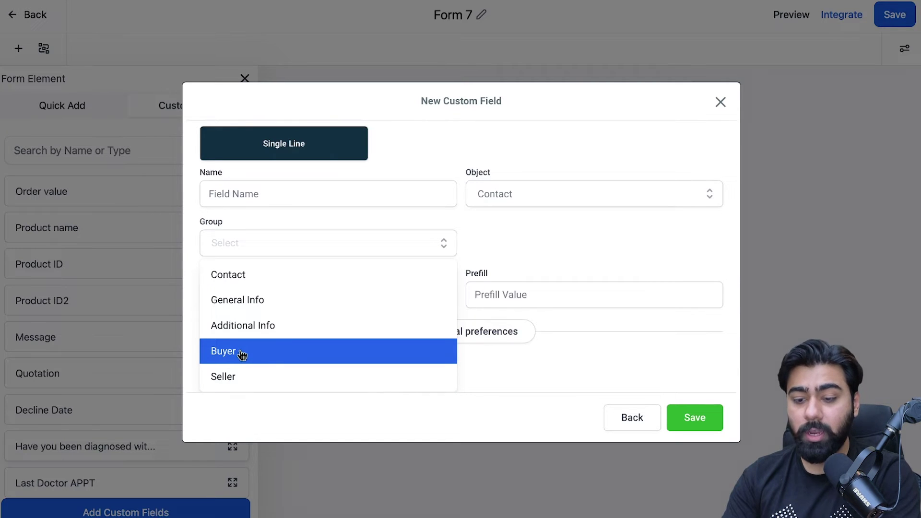
scroll(566, 219, up, 1)
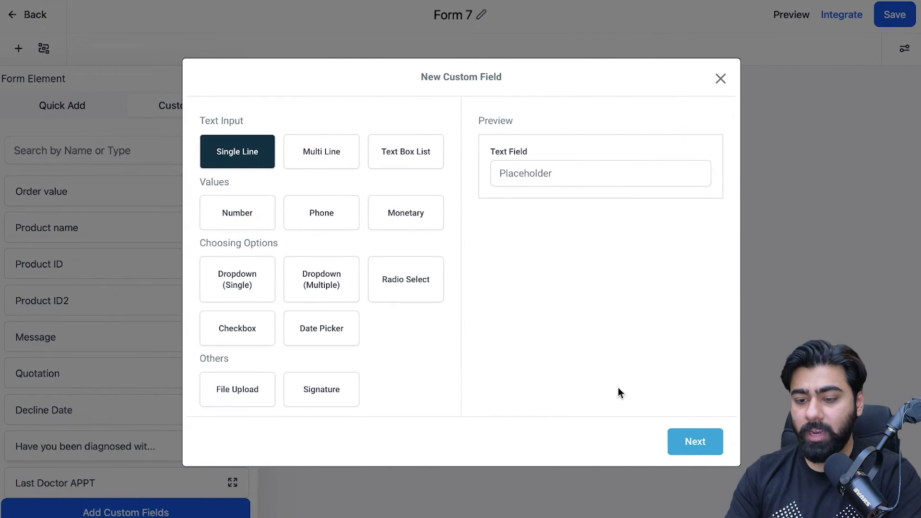
click(326, 150)
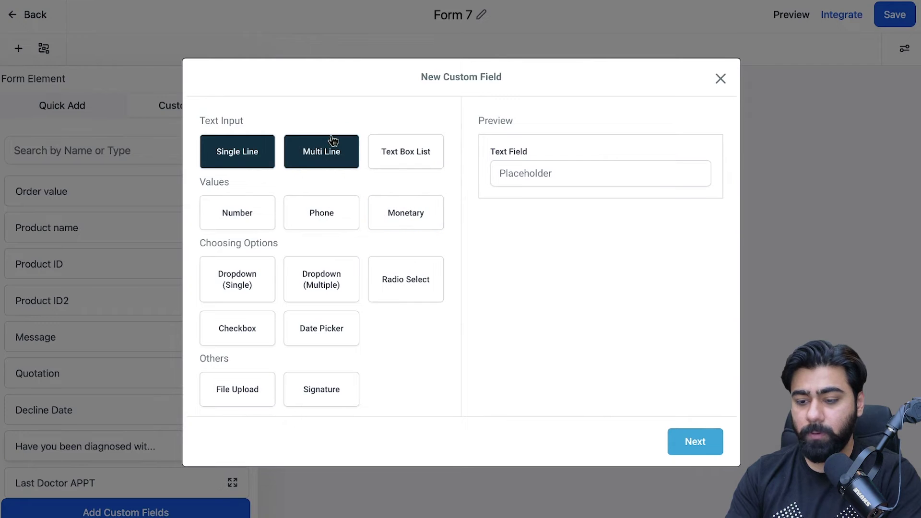
click(226, 281)
click(229, 281)
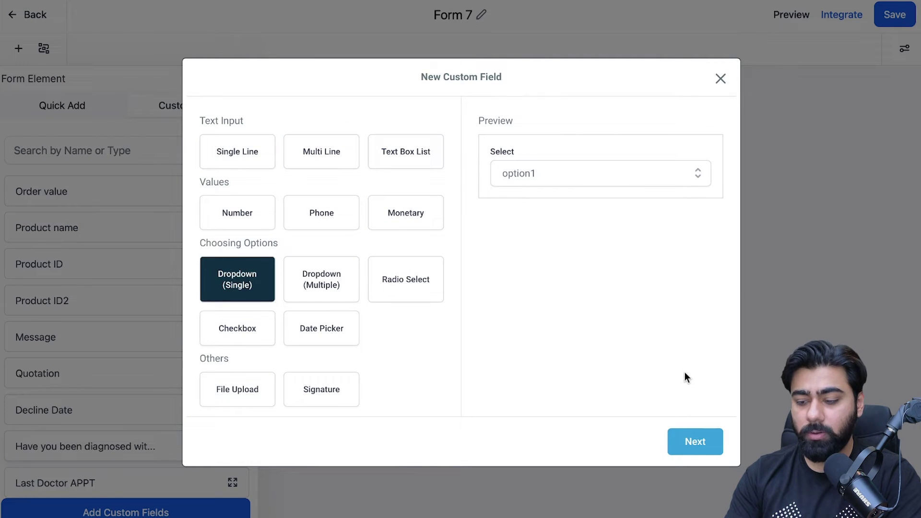
click(694, 441)
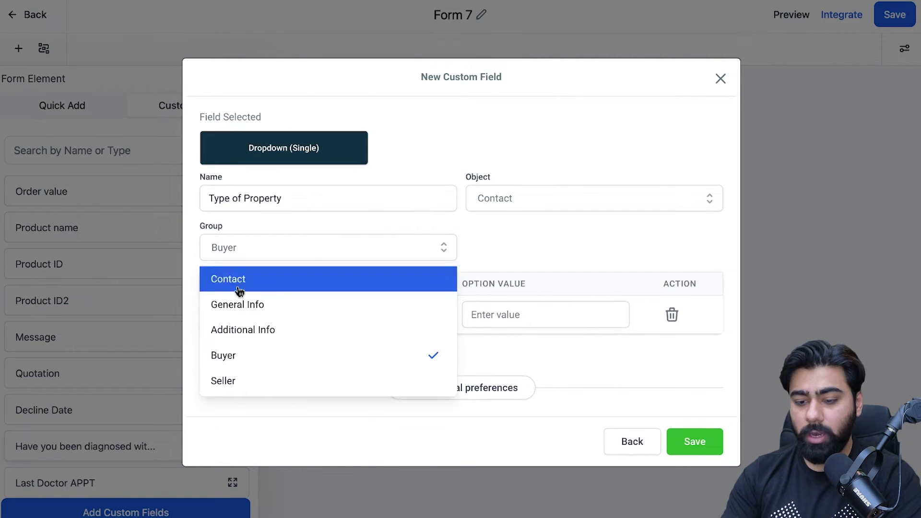
Step: Save the Buyer-folder dropdown 'Type of Property' with options Condo, Flat and House
click(238, 356)
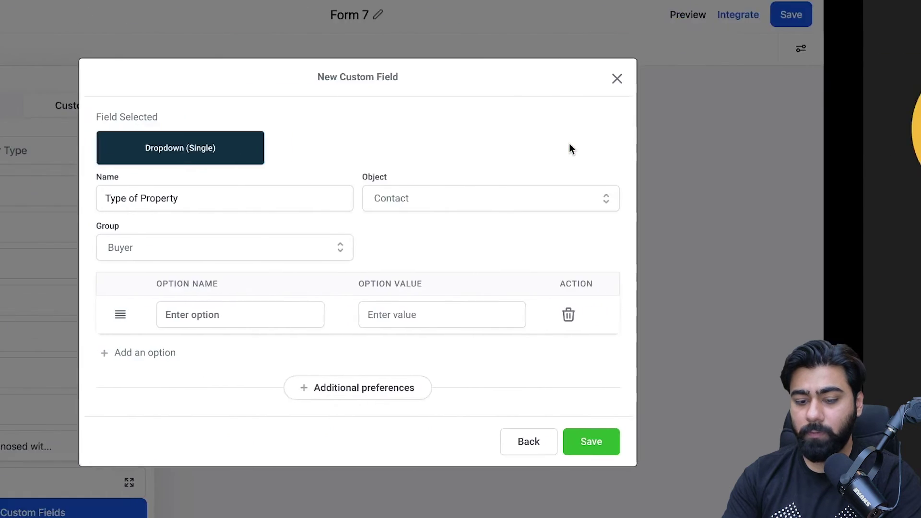
click(314, 317)
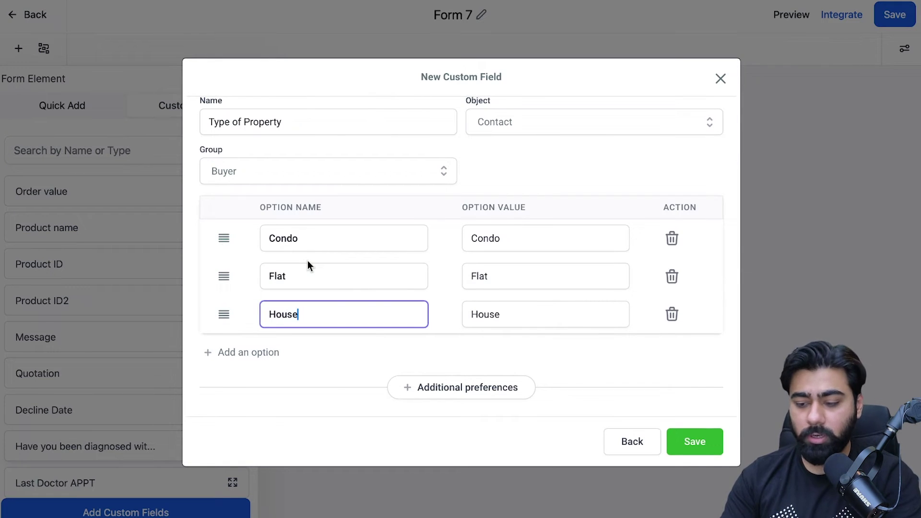
scroll(307, 264, up, 1)
scroll(364, 261, up, 1)
scroll(398, 261, down, 2)
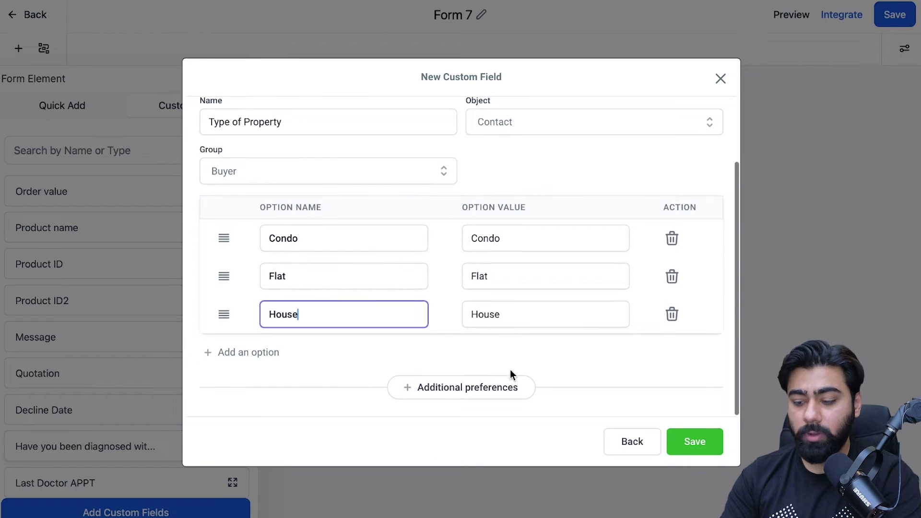
click(709, 445)
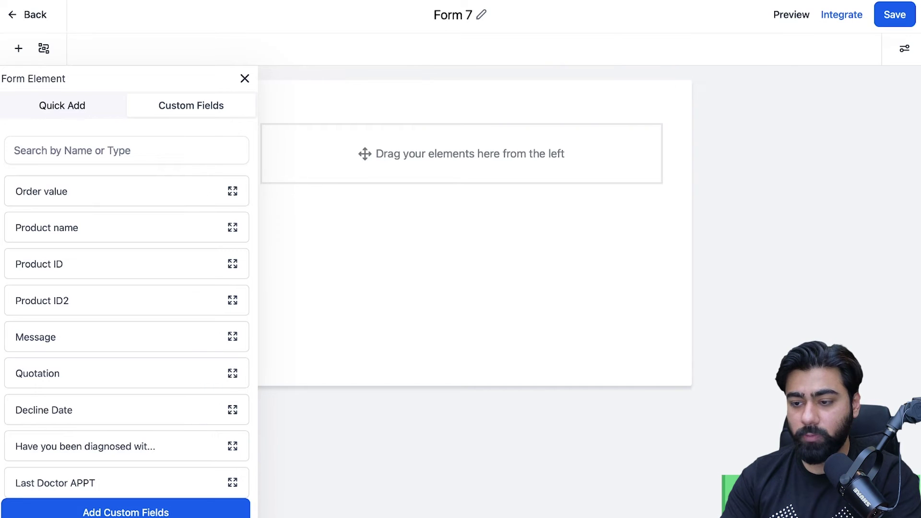
click(72, 150)
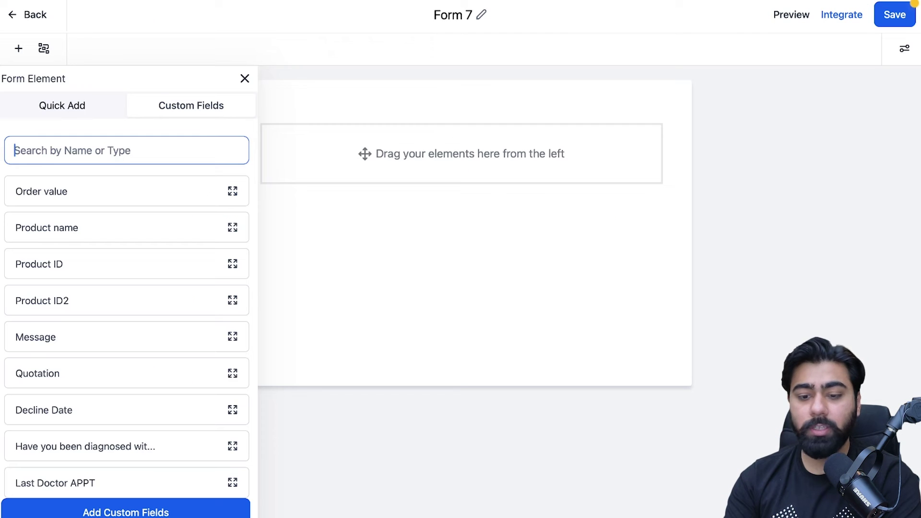
Step: Search custom fields for 'propert' and drag Type of Property onto the Form 7 canvas
text(propert)
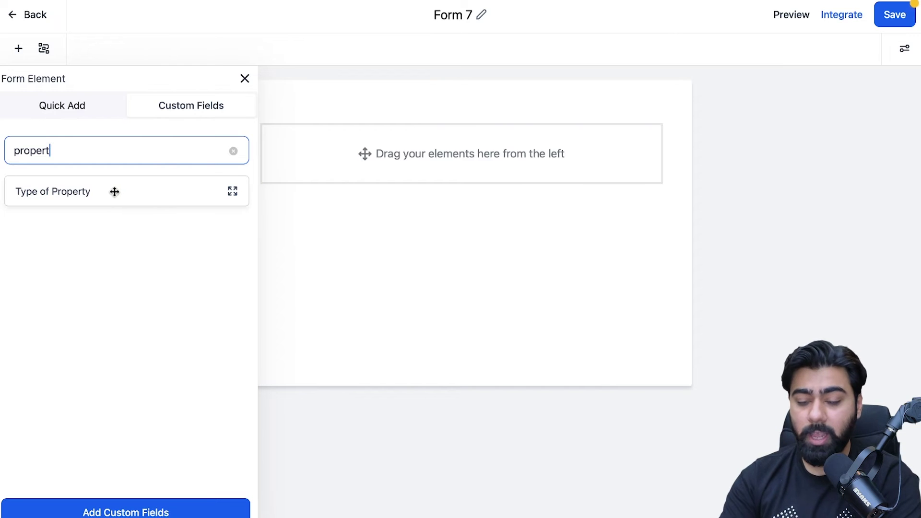
drag(113, 189, 431, 136)
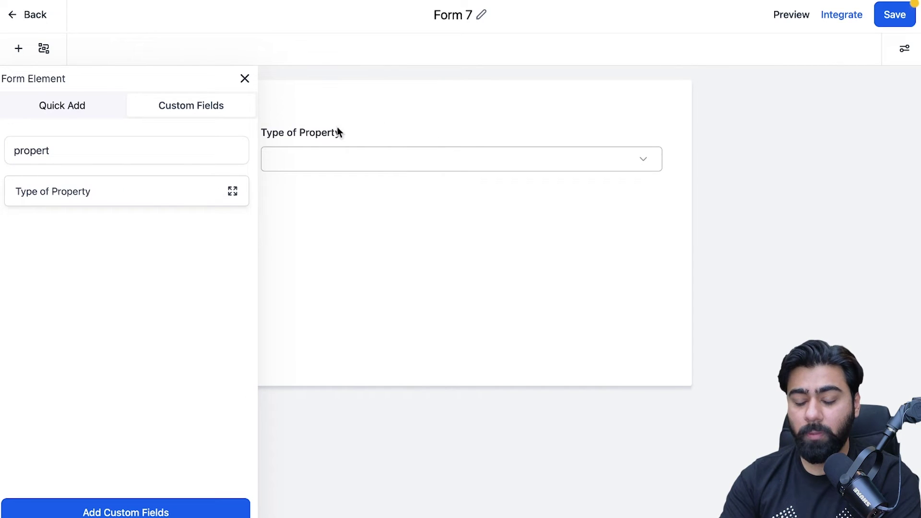
click(425, 137)
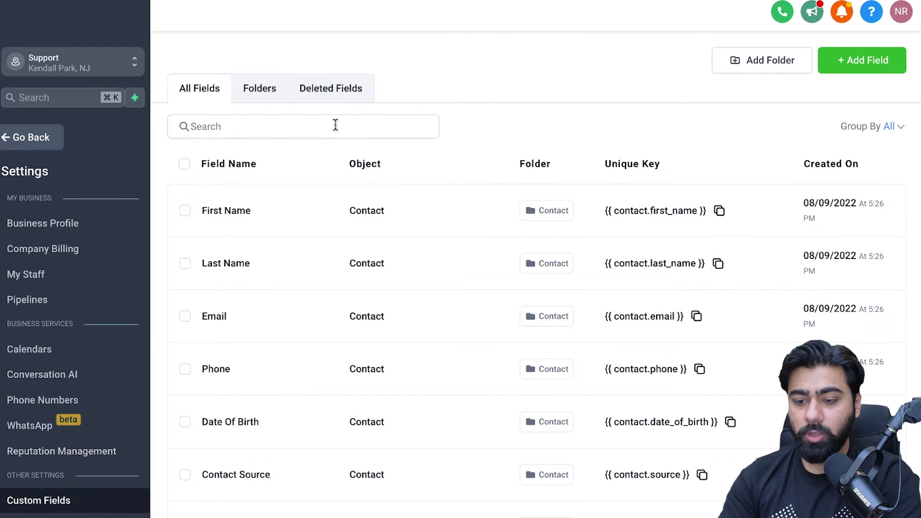
Step: Open the Buyer folder to confirm Type Of Property is listed, then begin adding a new field
click(263, 96)
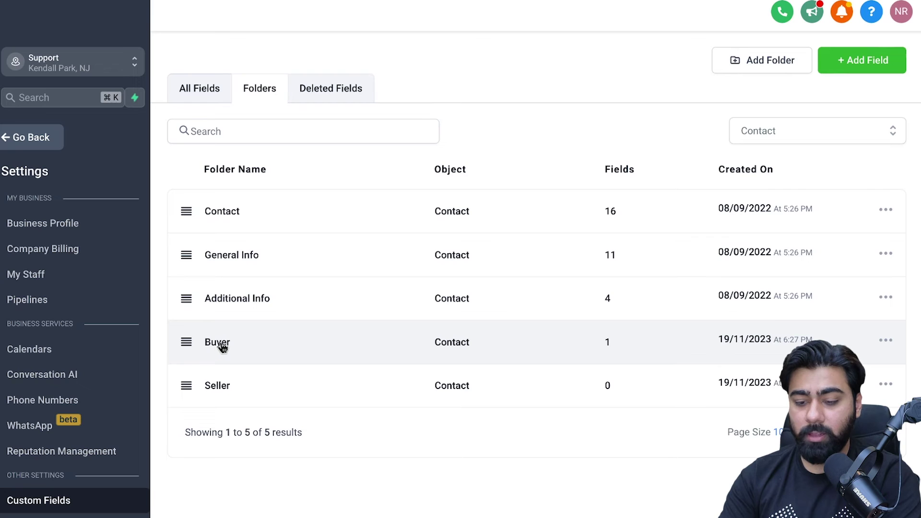
click(223, 347)
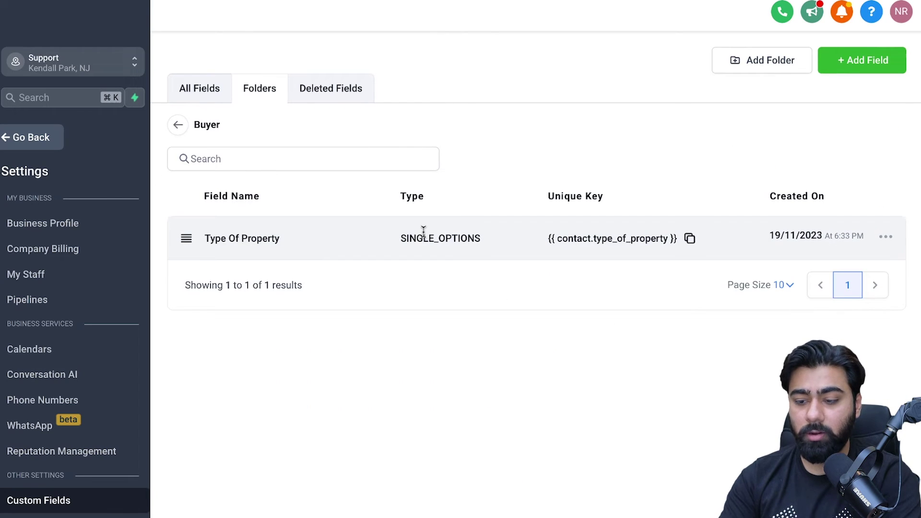
click(301, 0)
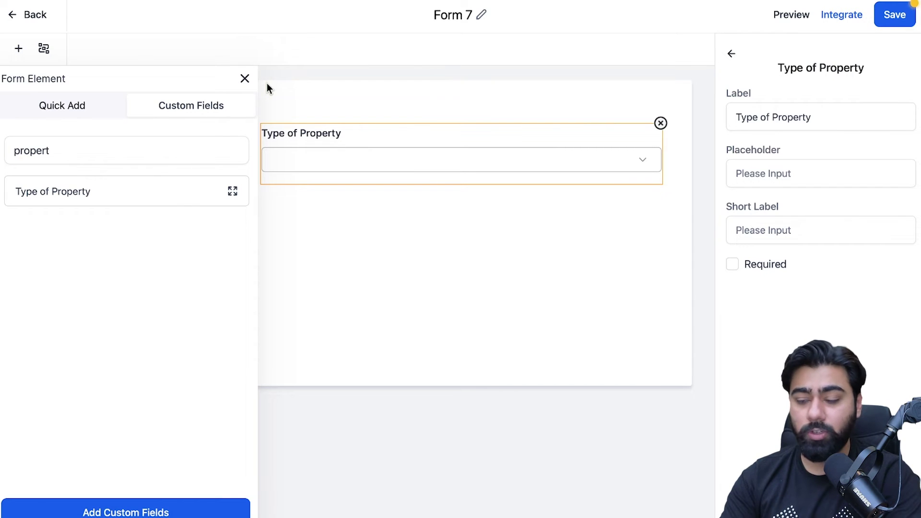
key(ctrl+Tab)
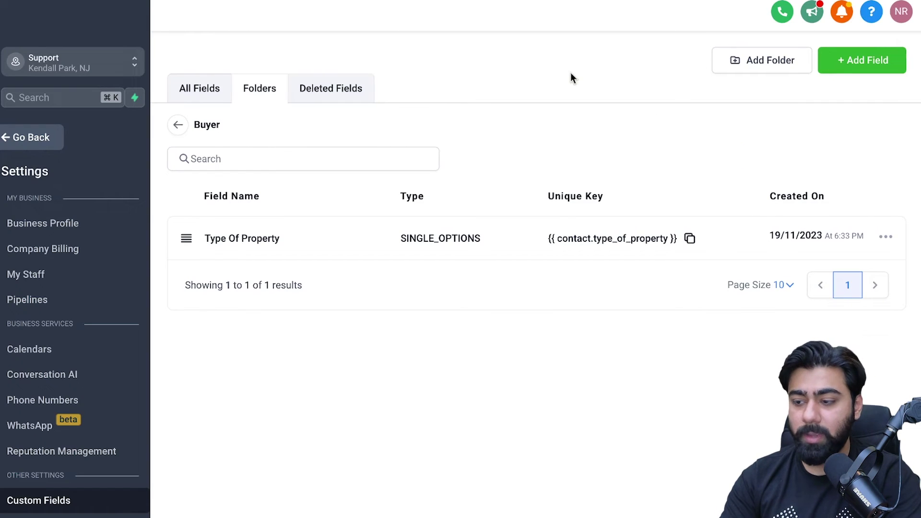
click(865, 66)
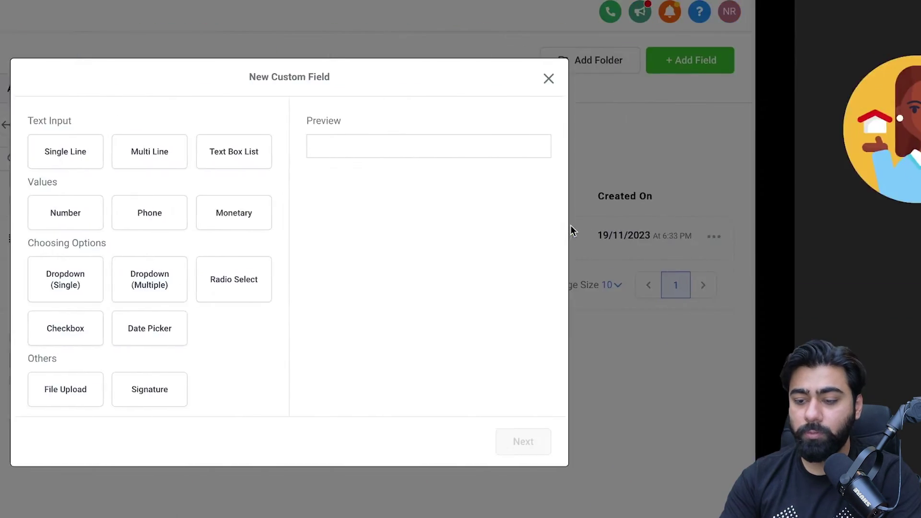
Step: Save a Number field 'No# Of Rooms' in the Buyer folder with a room-count placeholder
click(240, 221)
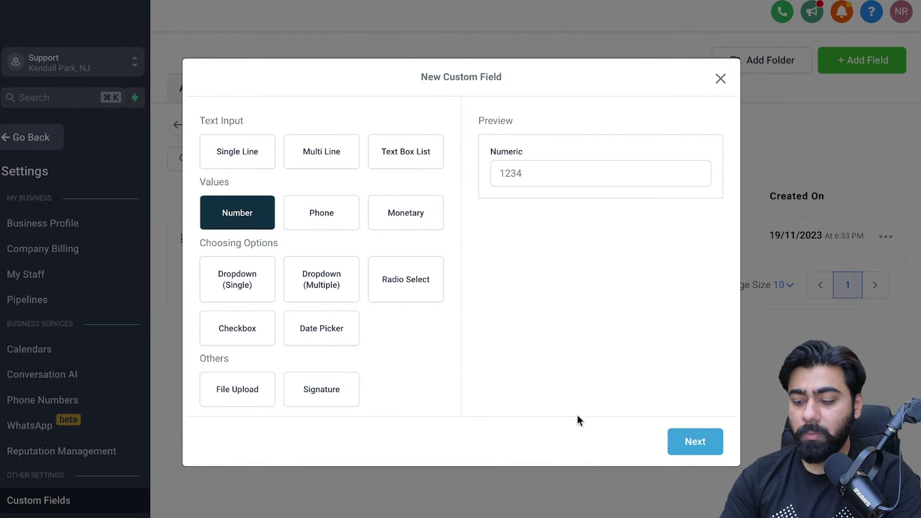
click(694, 451)
click(293, 226)
text(No# Of Rooms)
click(240, 273)
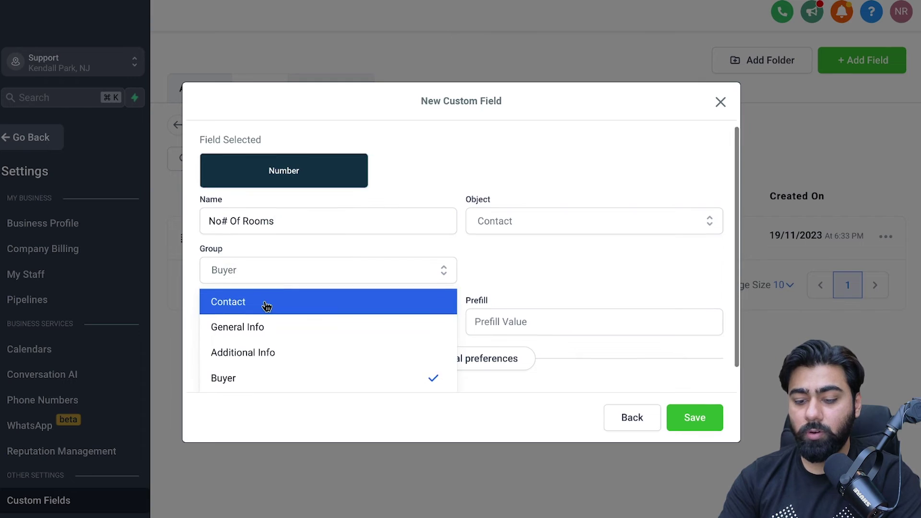
click(233, 355)
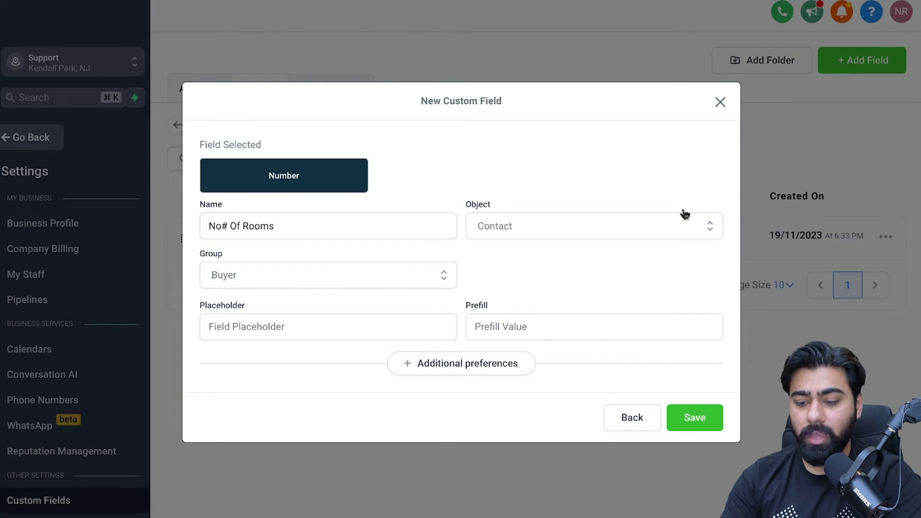
click(211, 326)
text(Please enter the no# of rooms you want)
drag(215, 326, 406, 328)
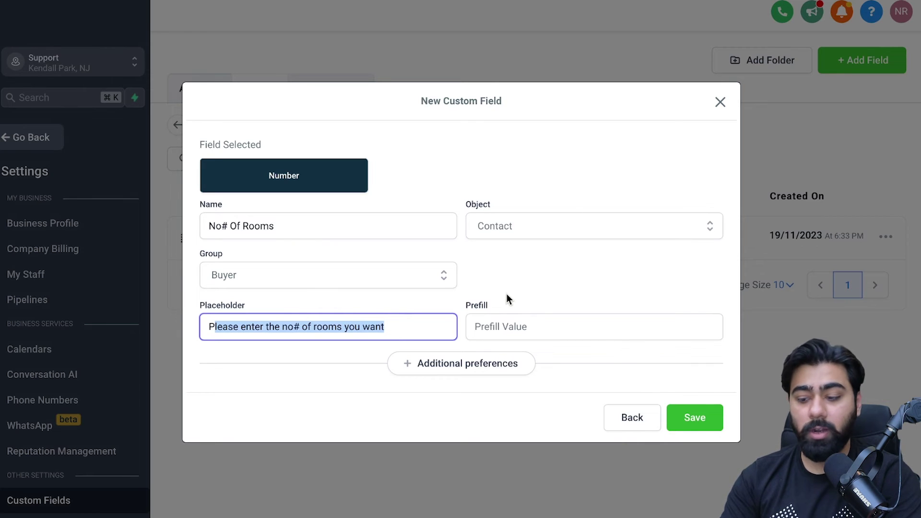
click(704, 421)
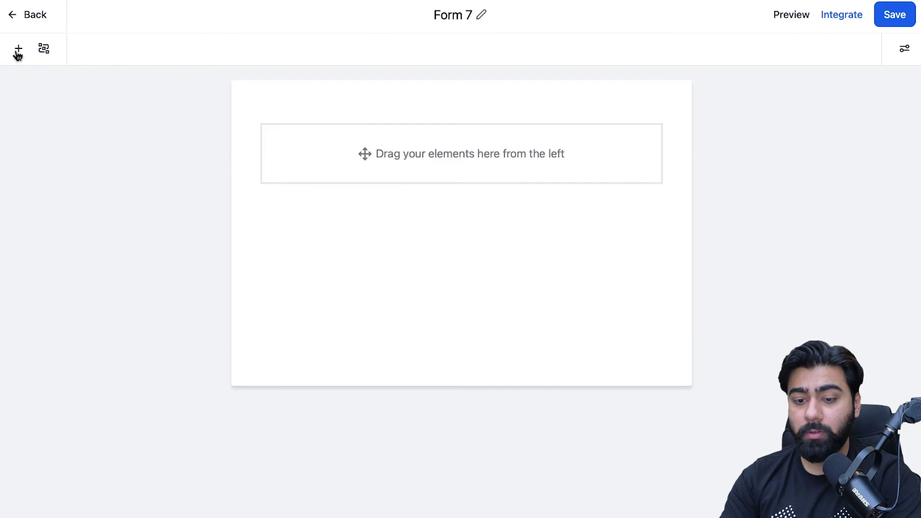
Step: Search Form 7's custom fields for '#' and drag No# Of Rooms onto the form
click(15, 50)
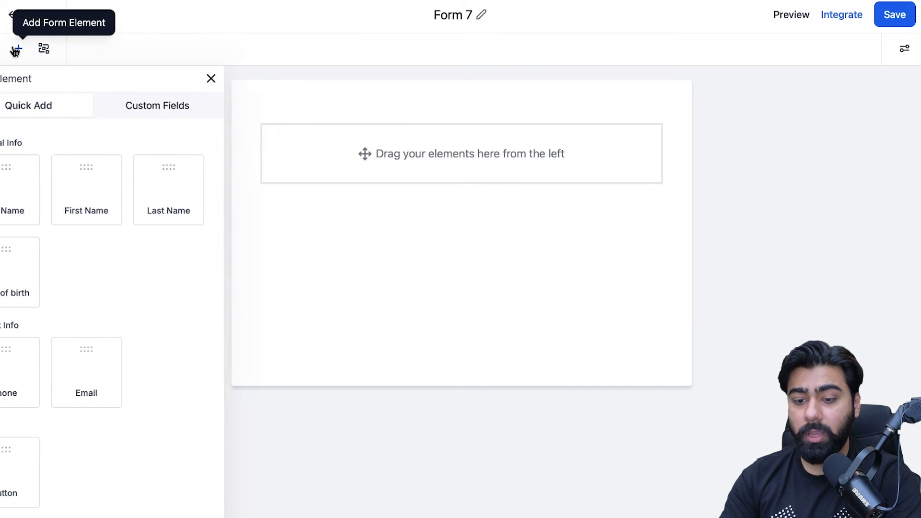
click(178, 110)
click(118, 150)
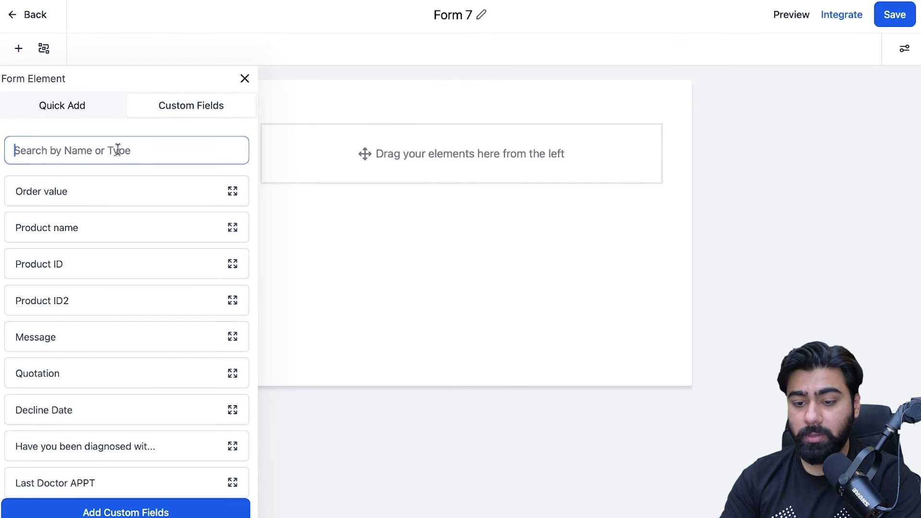
text(#)
drag(63, 203, 364, 164)
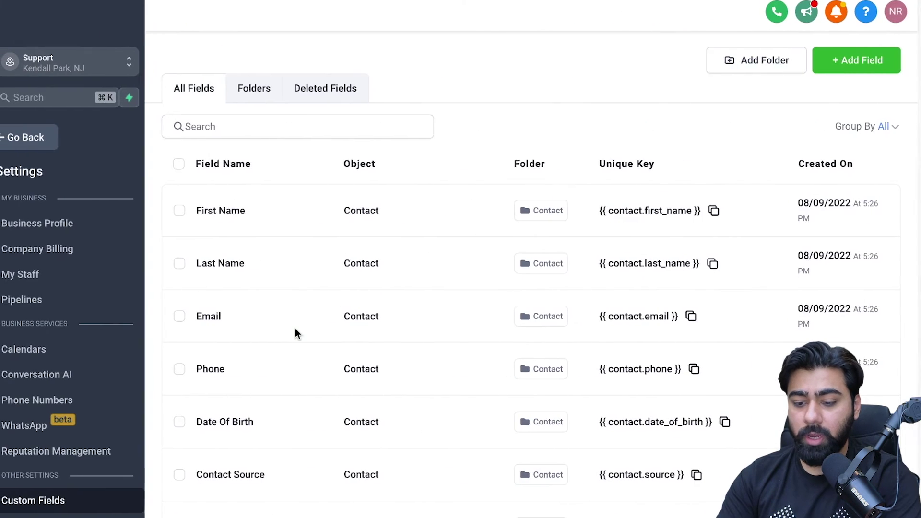
Step: Move the How Soon You Want To Buy? field into the Buyer folder using Bulk Actions > Move to Group
scroll(296, 329, down, 6)
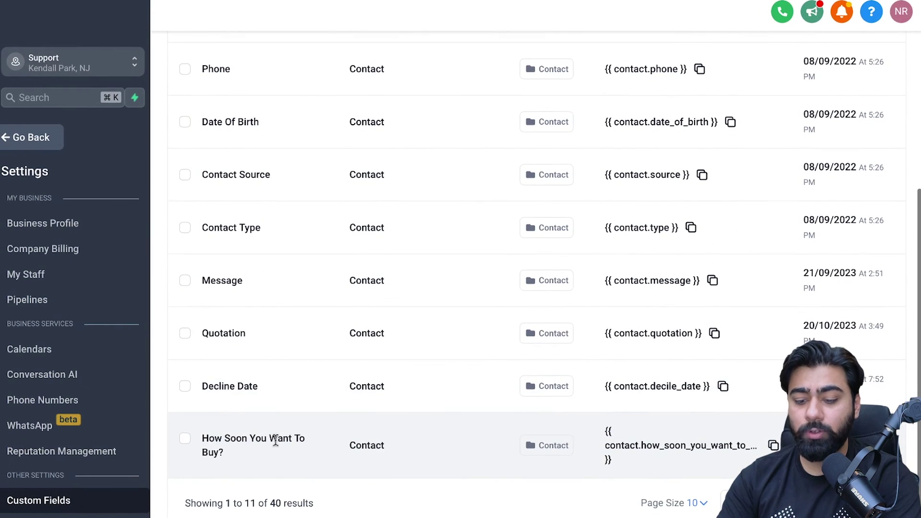
scroll(283, 346, up, 6)
scroll(281, 344, down, 6)
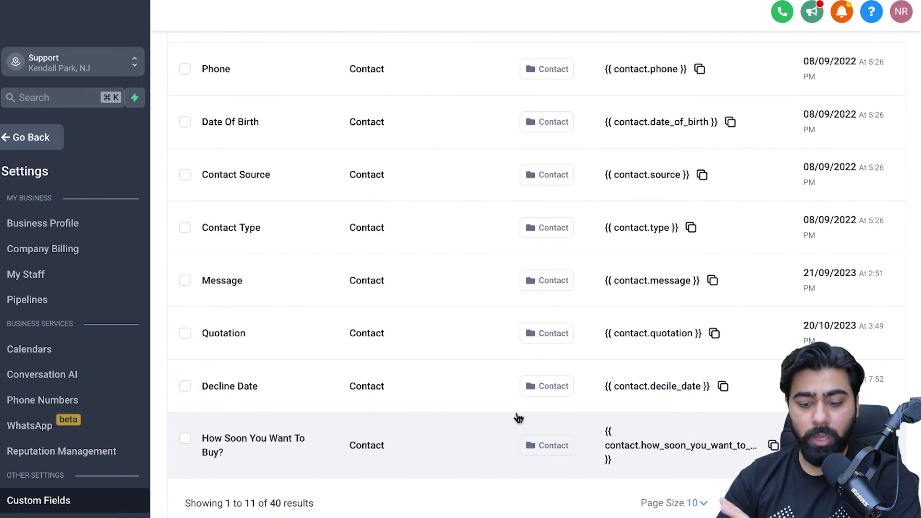
click(186, 438)
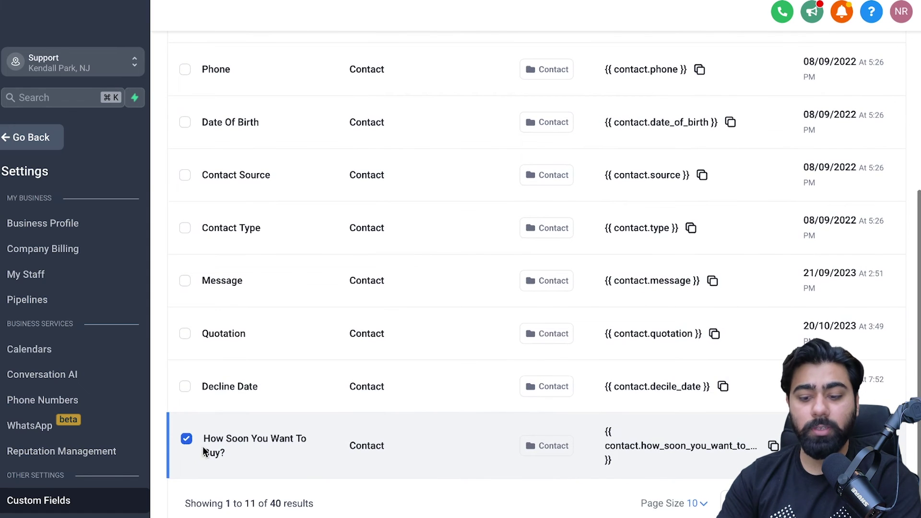
scroll(274, 378, up, 6)
click(263, 167)
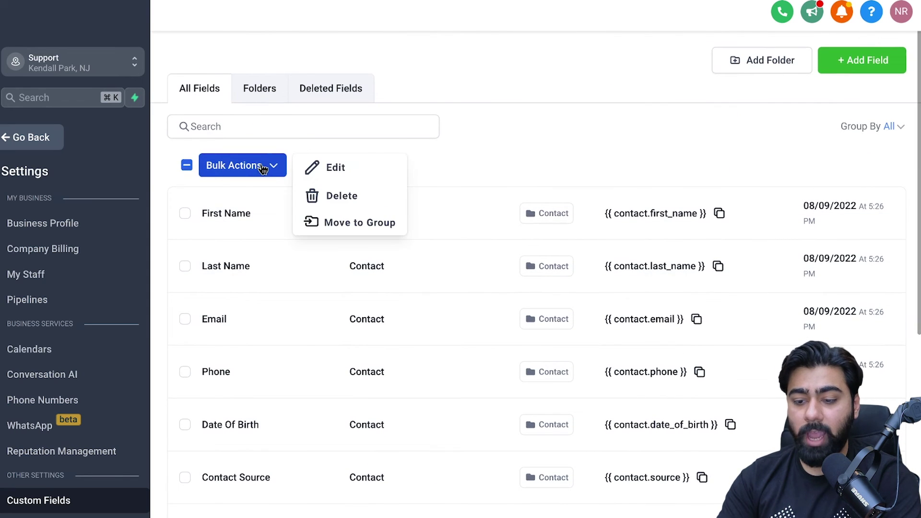
click(315, 222)
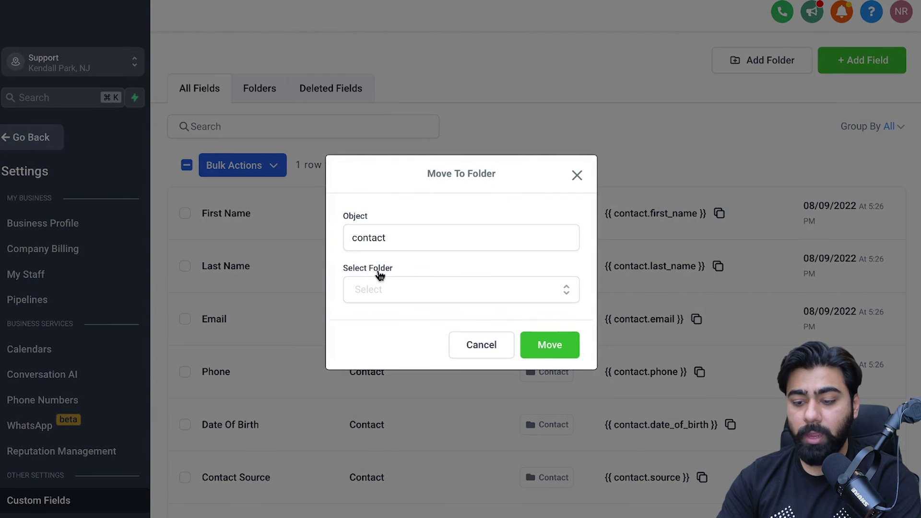
click(372, 289)
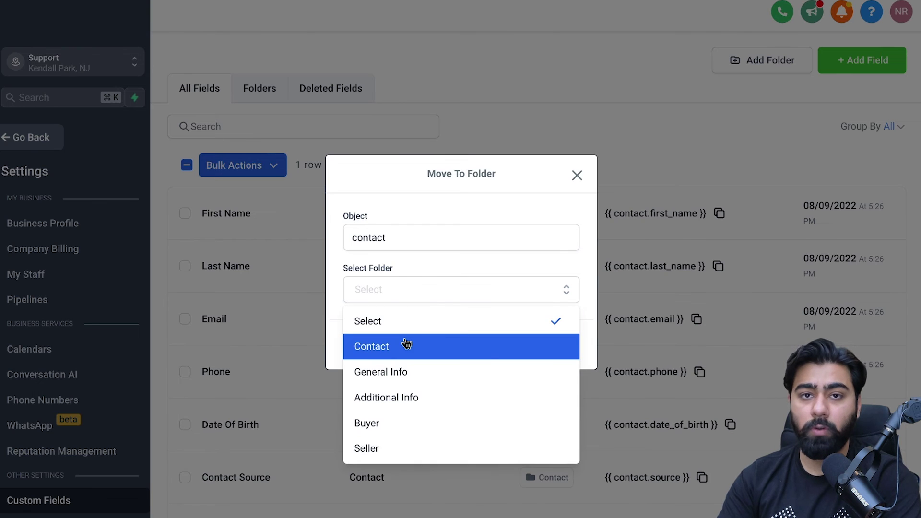
click(376, 425)
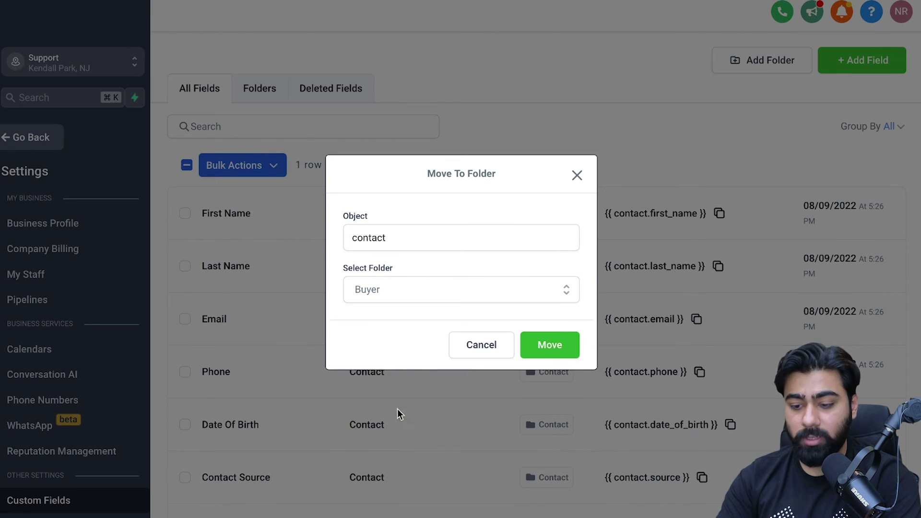
click(551, 346)
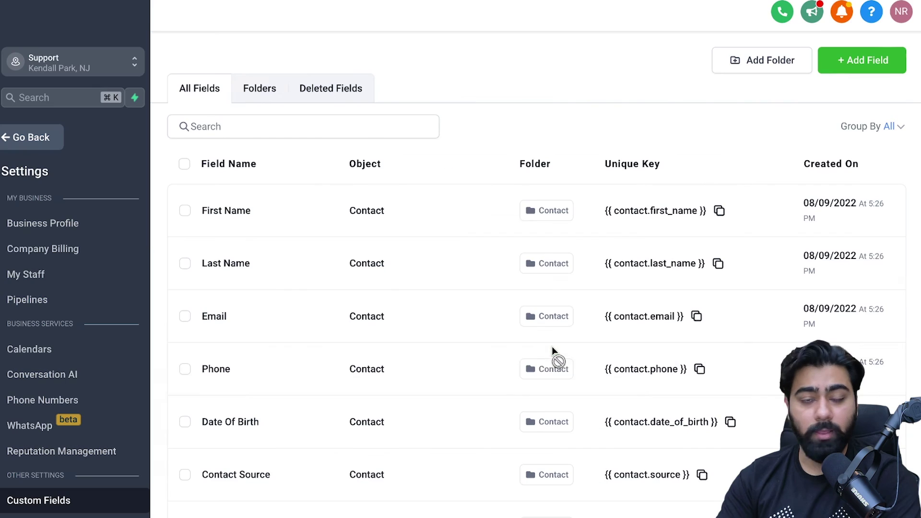
click(266, 93)
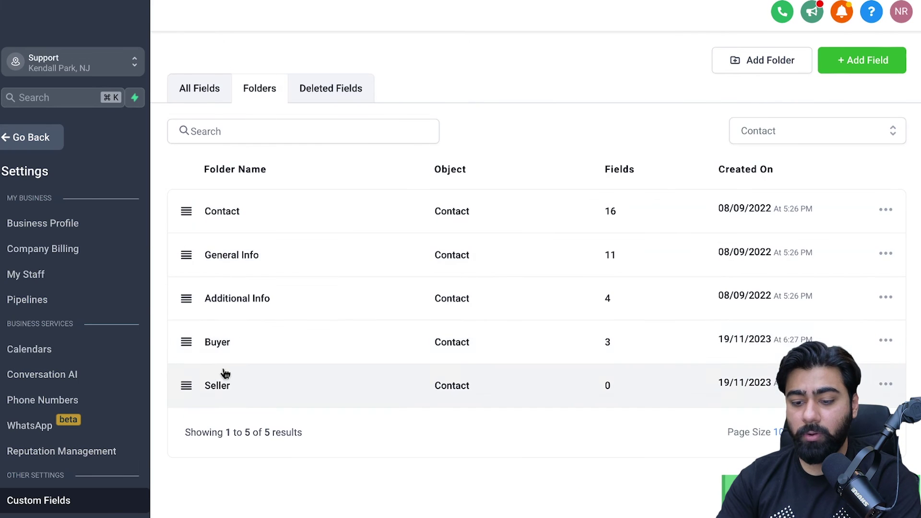
Step: Check the Buyer folder's fields, then edit the Monetary Quotation field and save its settings
click(215, 349)
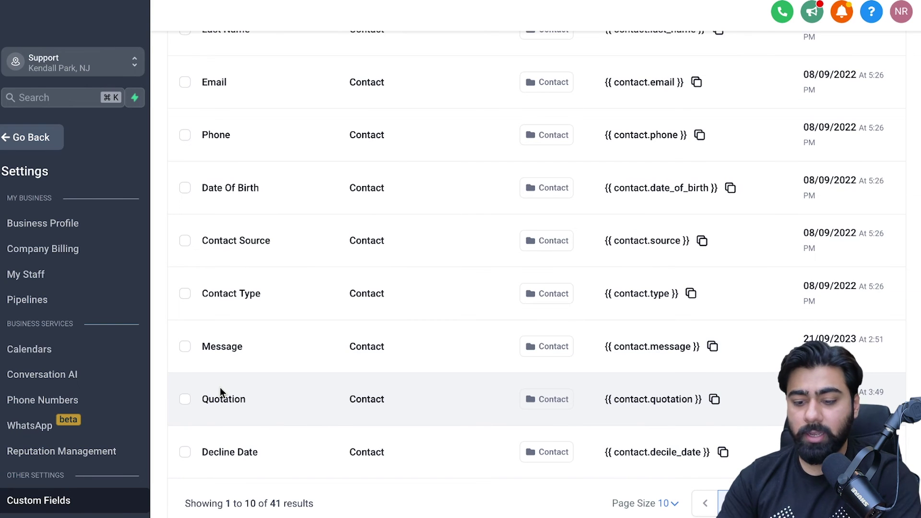
click(185, 399)
scroll(319, 203, up, 5)
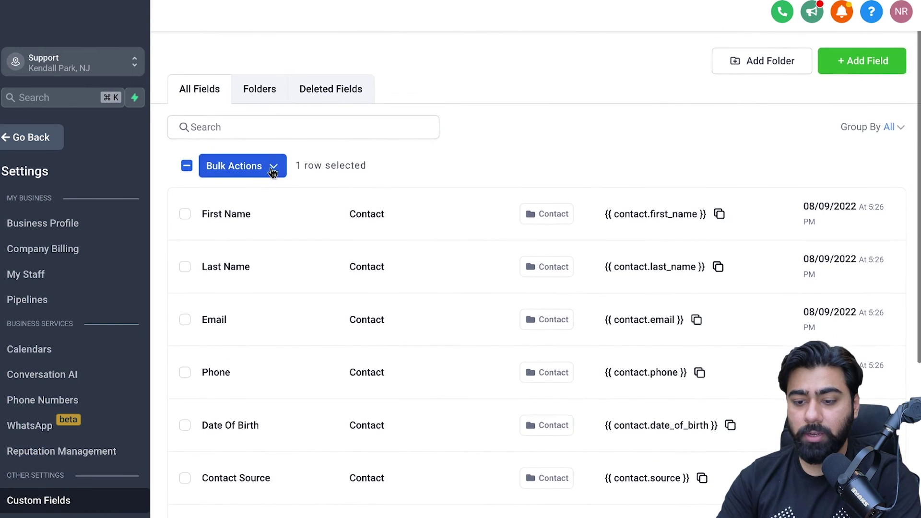
click(273, 165)
click(331, 169)
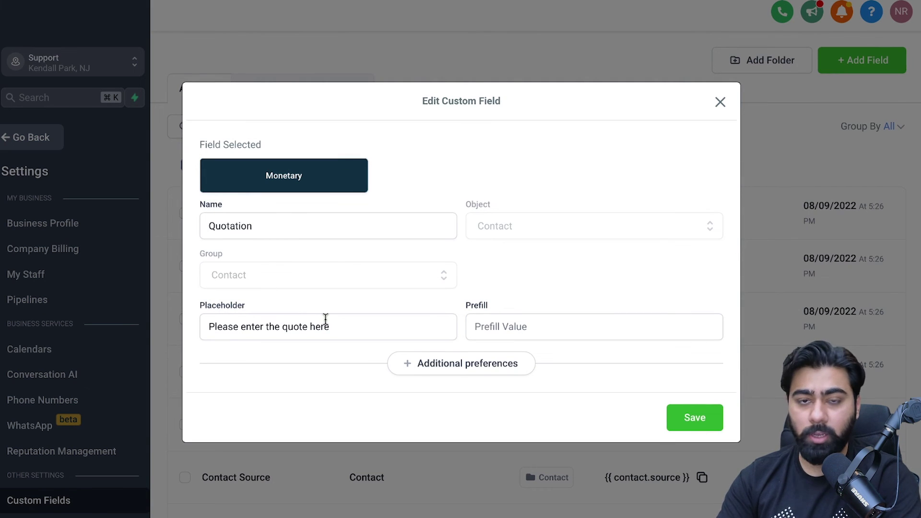
click(695, 416)
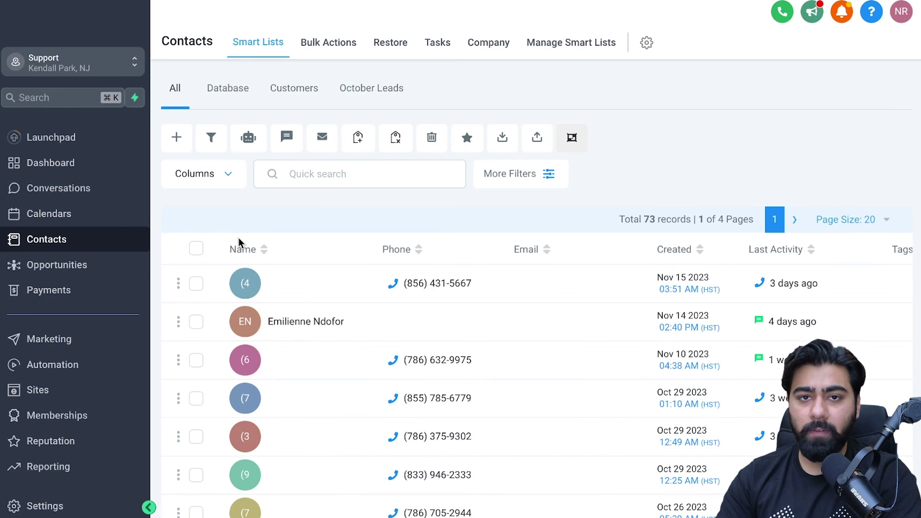
Step: On a contact record, expand the Buyer section and preview the Type Of Property dropdown choices
click(246, 330)
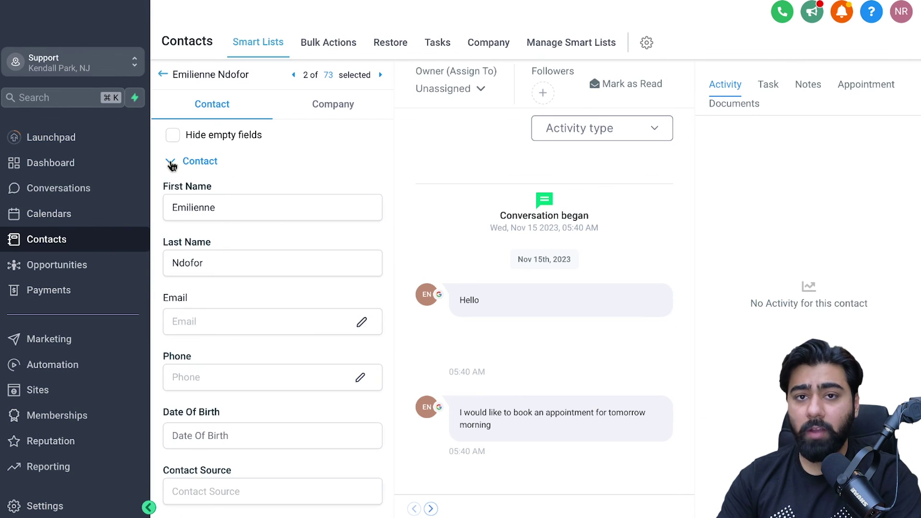
click(171, 164)
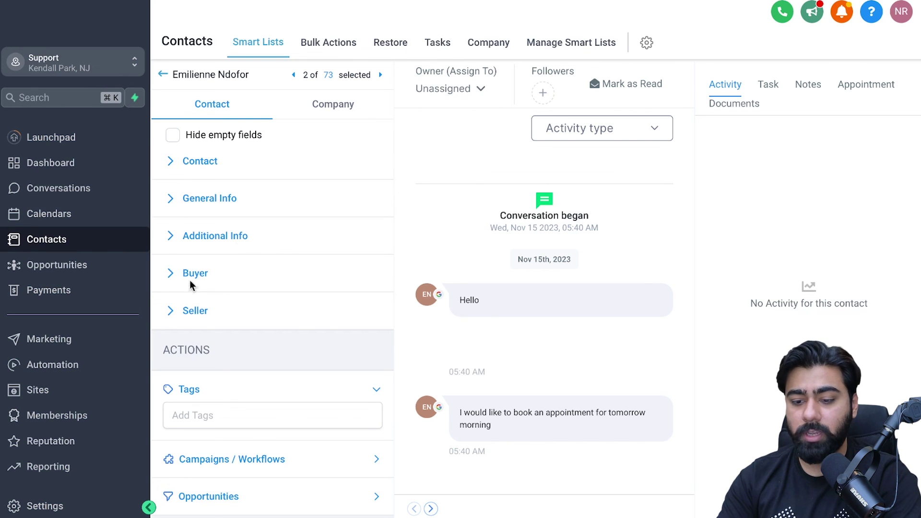
click(171, 276)
scroll(193, 314, down, 2)
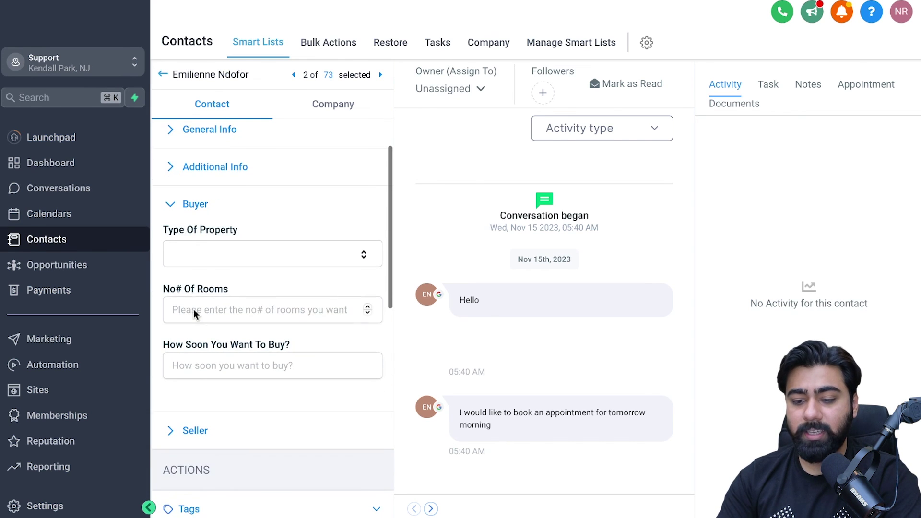
click(205, 265)
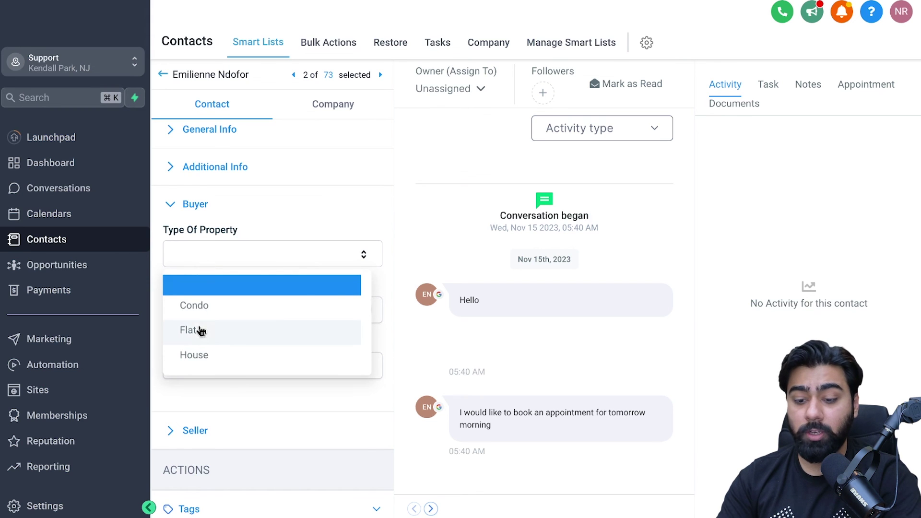
click(286, 221)
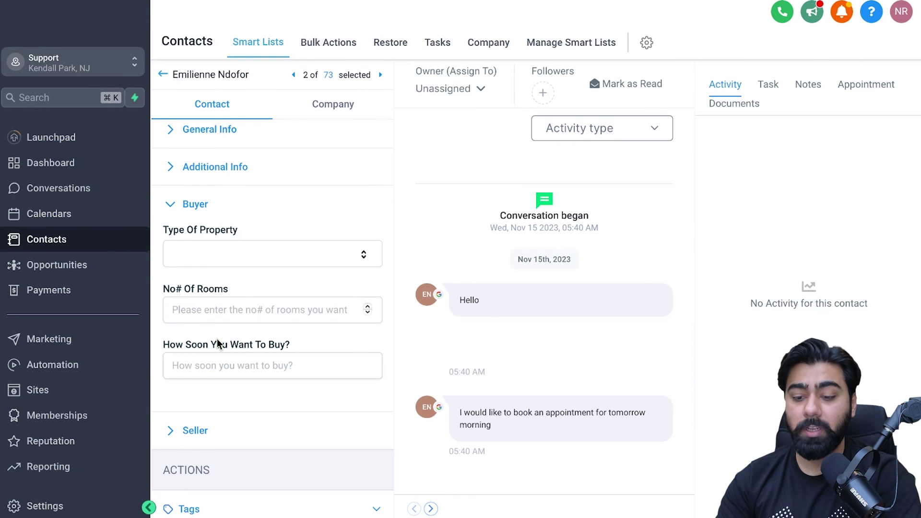
scroll(266, 275, up, 2)
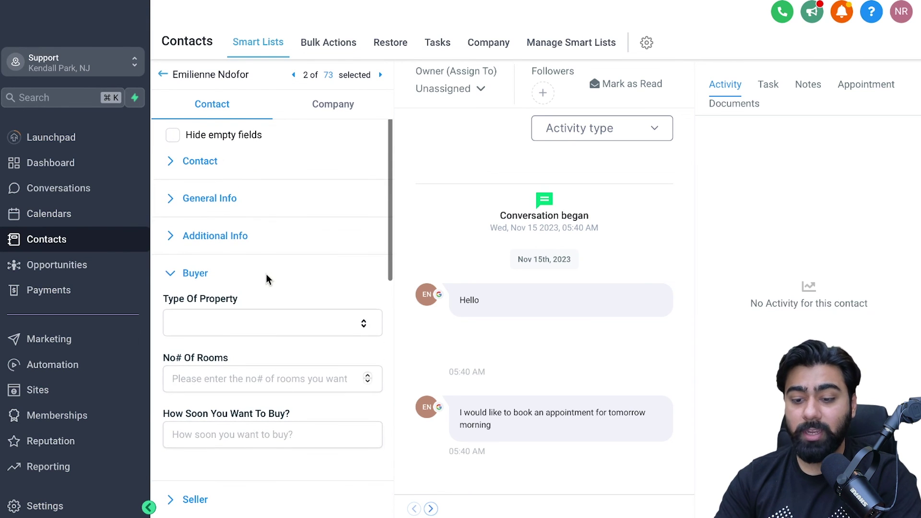